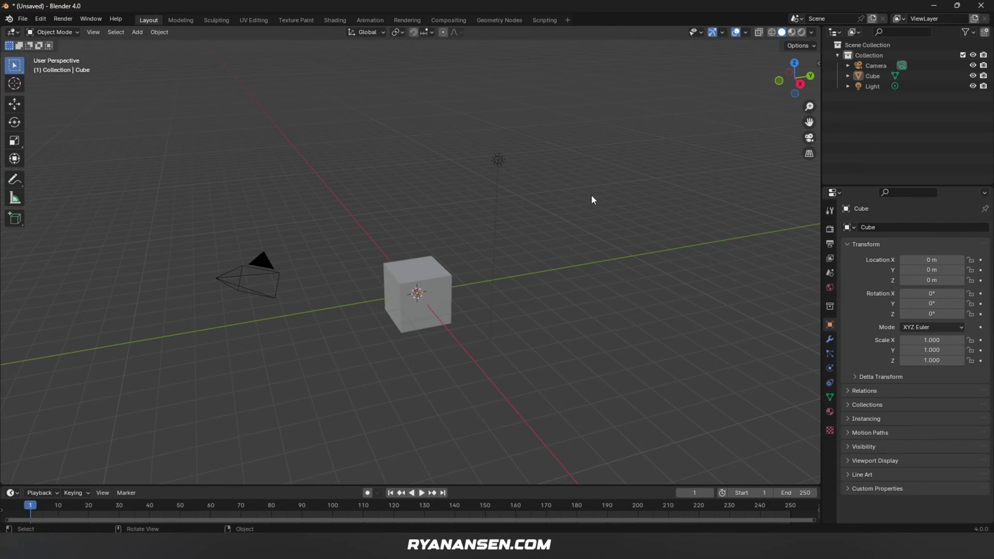
Step: Orbit around the default cube, camera and light scene, selecting the light along the way
{"action": "middle_click_drag", "start_coordinate": [592, 196], "coordinate": [541, 264]}
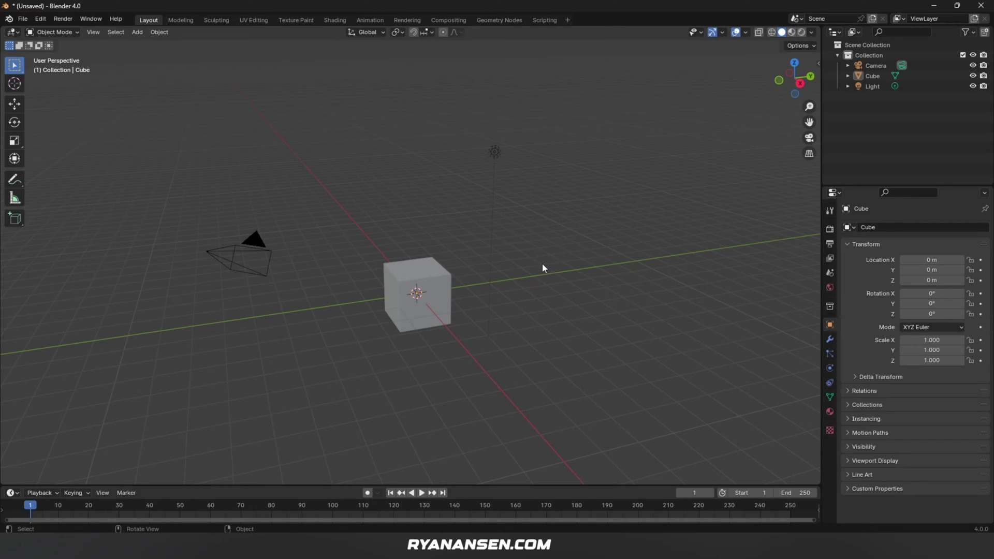
{"action": "left_click", "coordinate": [495, 152]}
{"action": "middle_click_drag", "start_coordinate": [494, 151], "coordinate": [312, 128]}
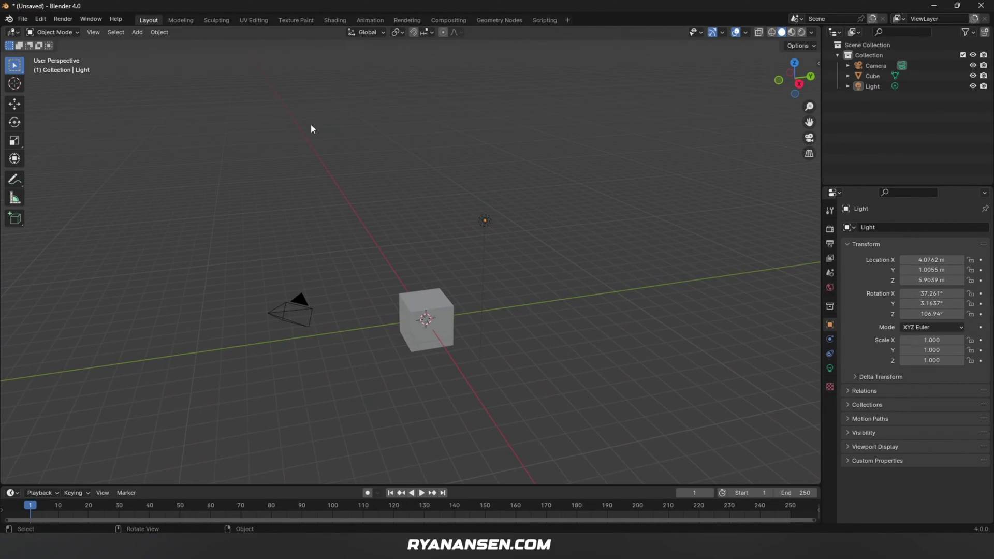
Step: Enable Orbit Around Selection in Preferences and try it on the cube and camera
{"action": "left_click", "coordinate": [41, 18]}
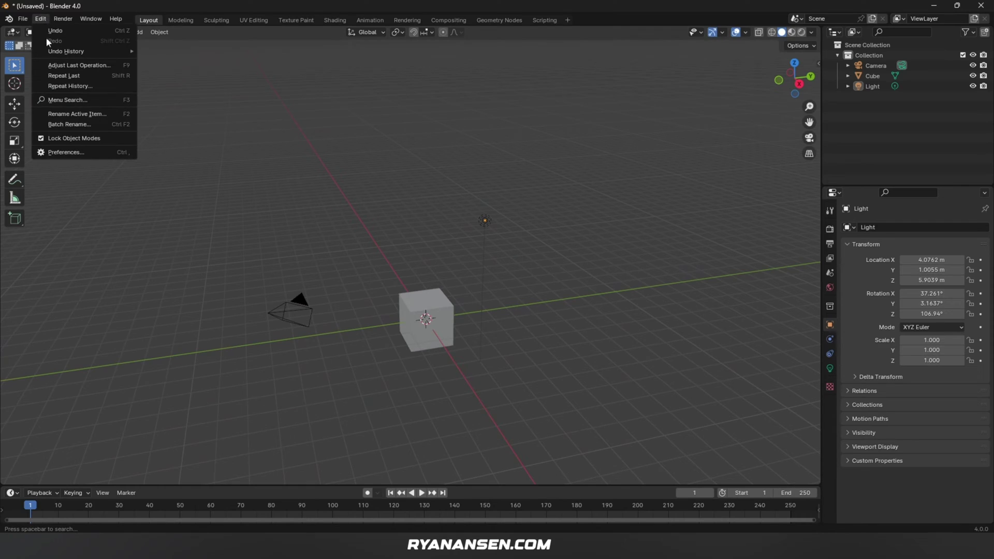
{"action": "left_click", "coordinate": [69, 154]}
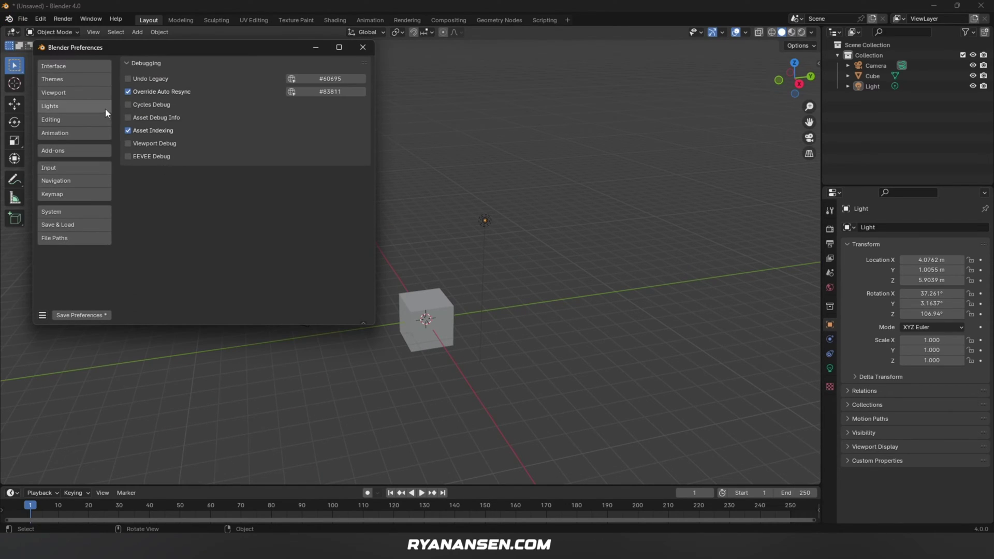
{"action": "left_click", "coordinate": [76, 181]}
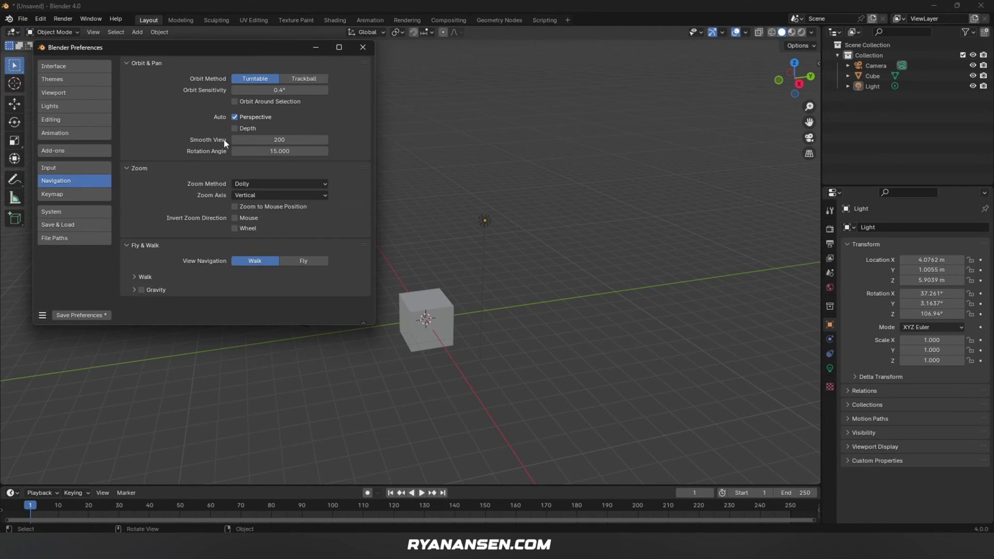
{"action": "left_click", "coordinate": [235, 101]}
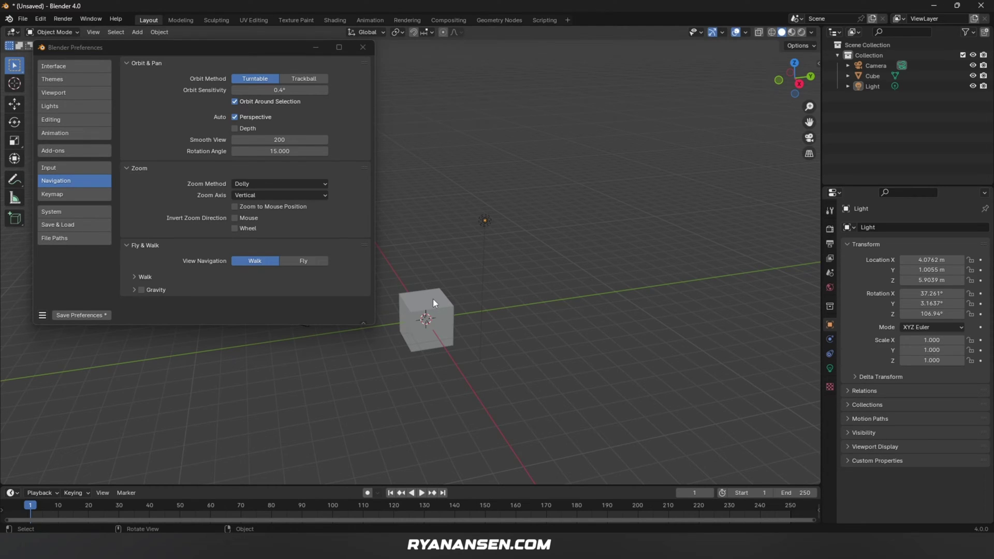
{"action": "left_click", "coordinate": [433, 303]}
{"action": "middle_click_drag", "start_coordinate": [430, 301], "coordinate": [563, 336]}
{"action": "left_click", "coordinate": [540, 299]}
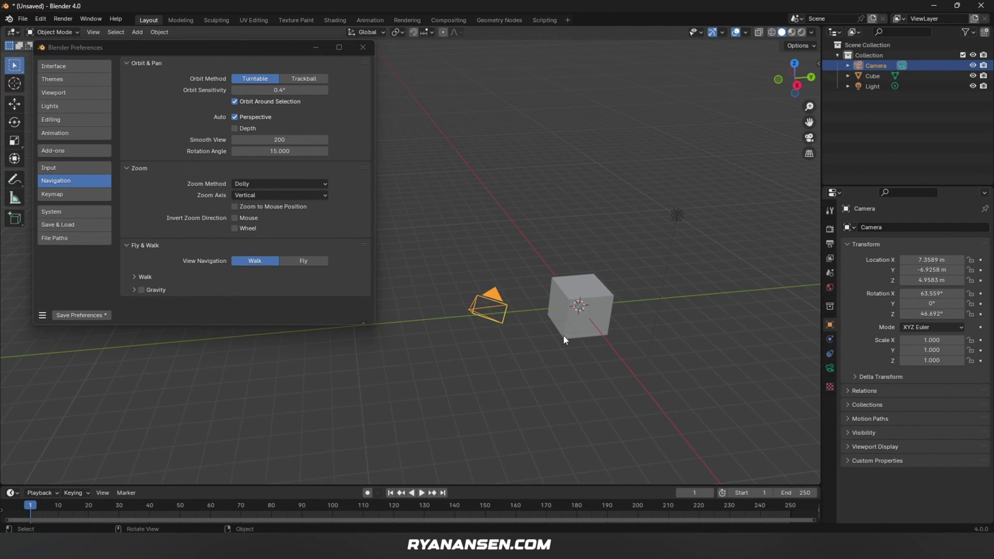
Step: Enable the Node Wrangler and Import Images as Planes add-ons via search
{"action": "left_click", "coordinate": [62, 151]}
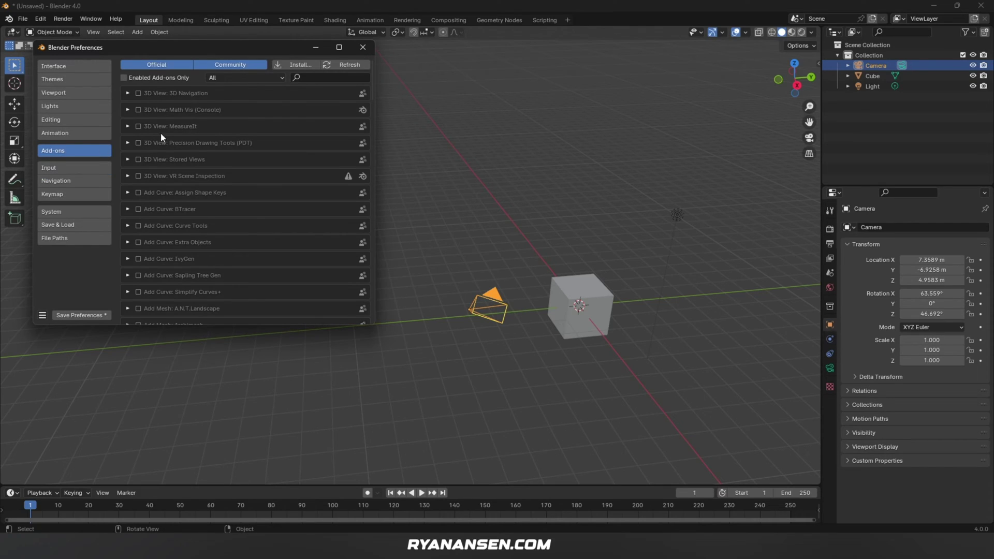
{"action": "left_click", "coordinate": [332, 78]}
{"action": "type", "text": "node"}
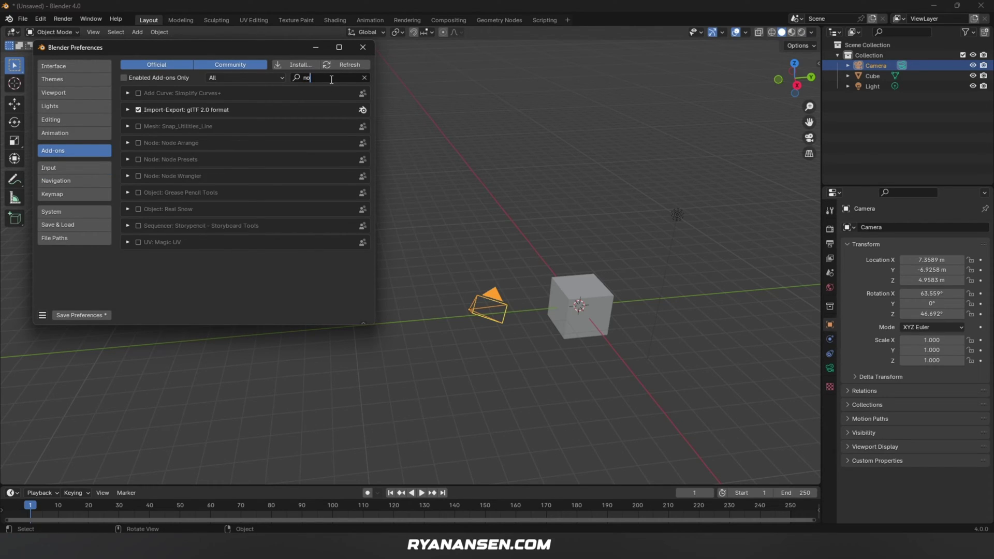
{"action": "key", "text": "Return"}
{"action": "left_click", "coordinate": [138, 126]}
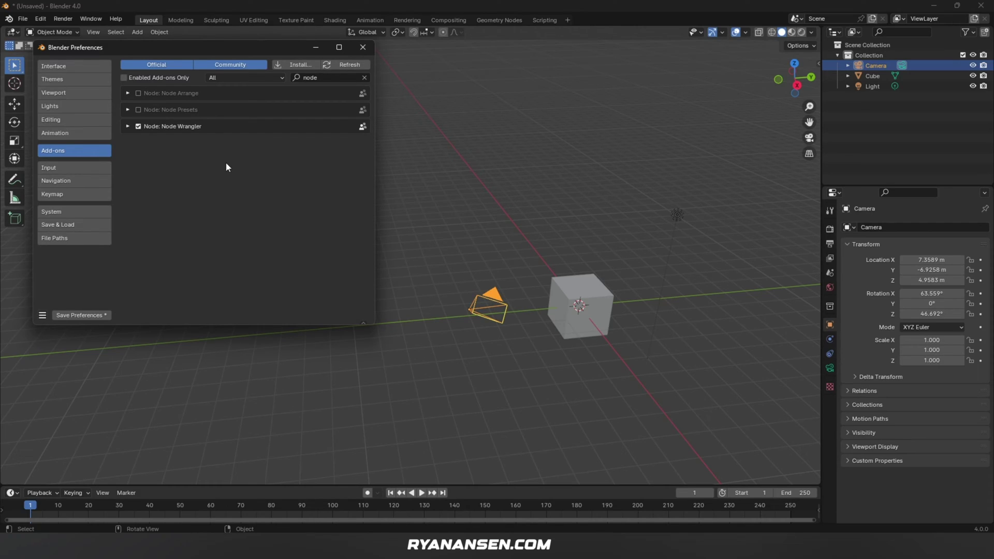
{"action": "key", "text": "ctrl+f"}
{"action": "type", "text": "images"}
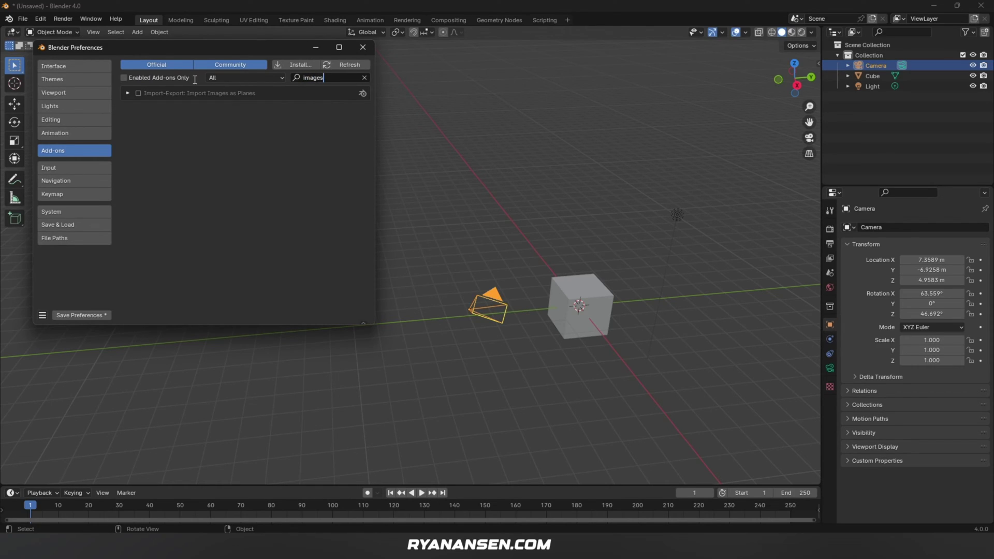
{"action": "left_click", "coordinate": [138, 93]}
Step: Choose OptiX with the RTX 4090 for Cycles rendering, then save and close Preferences
{"action": "left_click", "coordinate": [77, 212]}
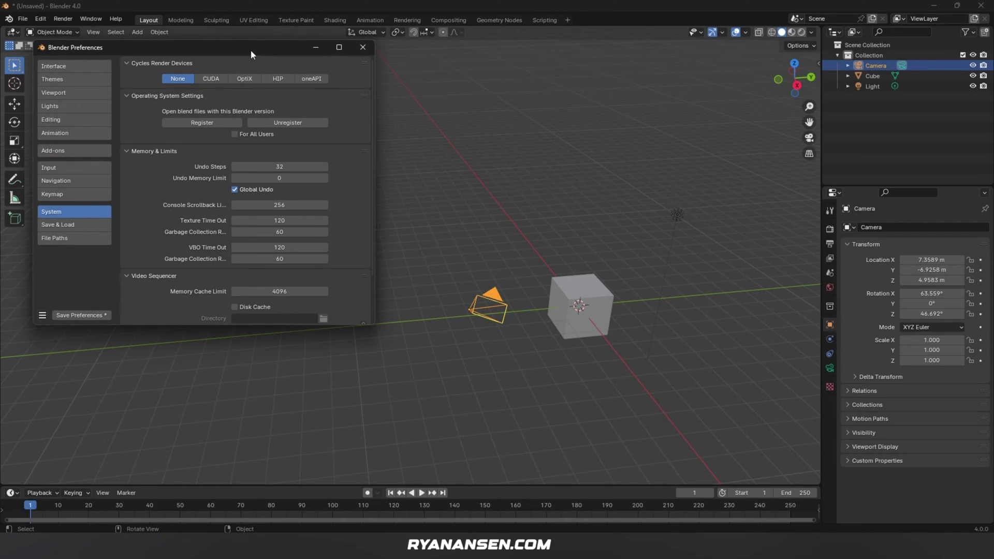
{"action": "left_click_drag", "start_coordinate": [251, 46], "coordinate": [284, 74]}
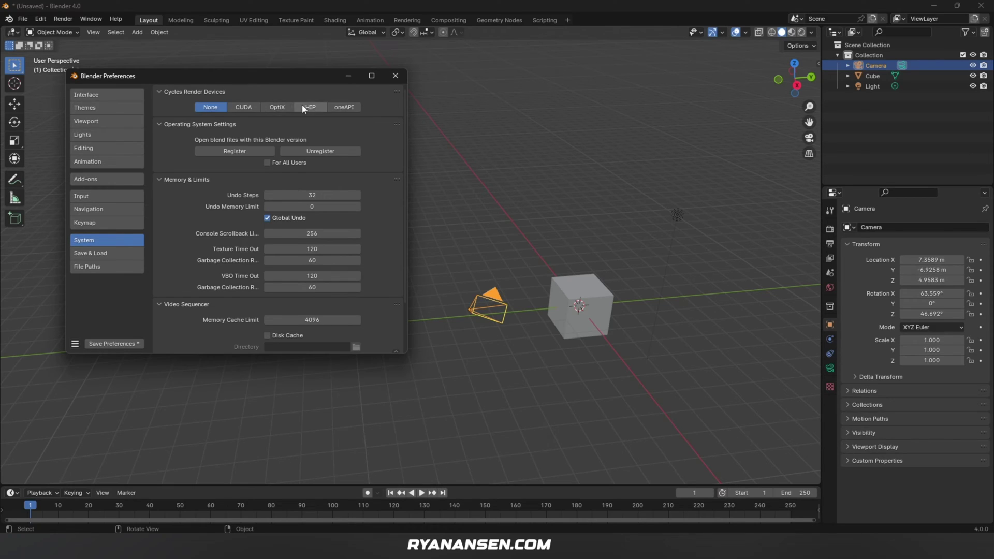
{"action": "left_click", "coordinate": [278, 107]}
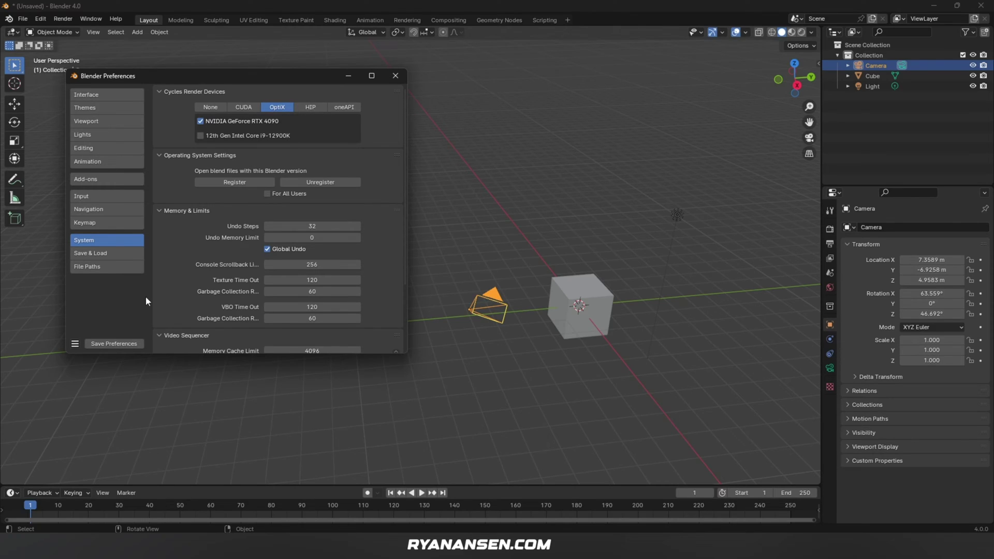
{"action": "left_click", "coordinate": [111, 343]}
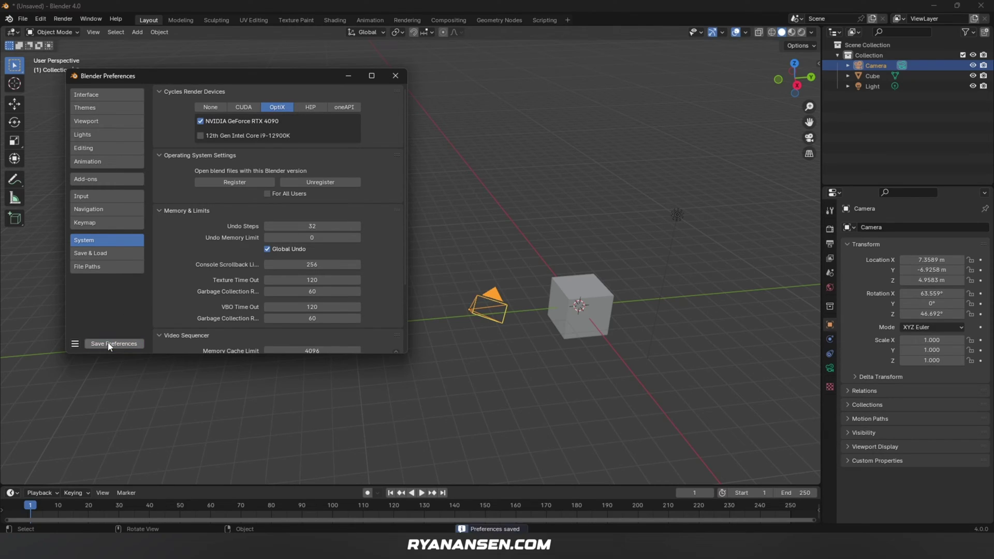
{"action": "left_click", "coordinate": [395, 77]}
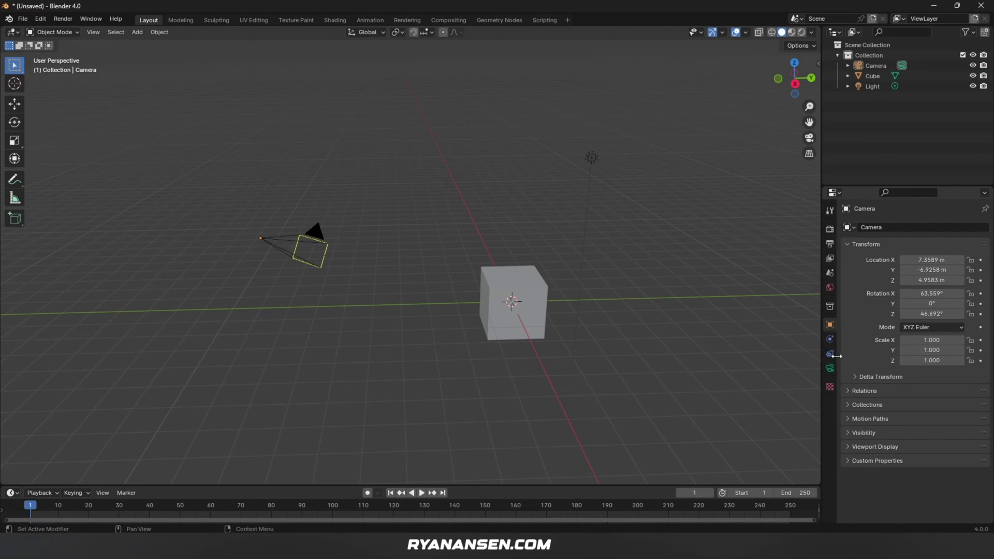
Step: Switch the render engine to Cycles with Device set to GPU Compute
{"action": "left_click", "coordinate": [829, 230]}
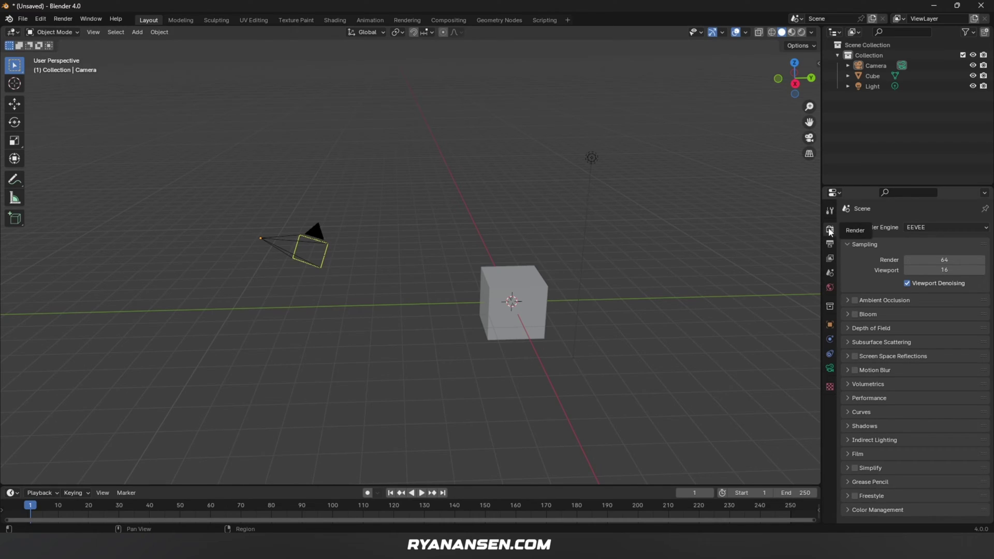
{"action": "left_click", "coordinate": [924, 229]}
{"action": "left_click", "coordinate": [927, 263]}
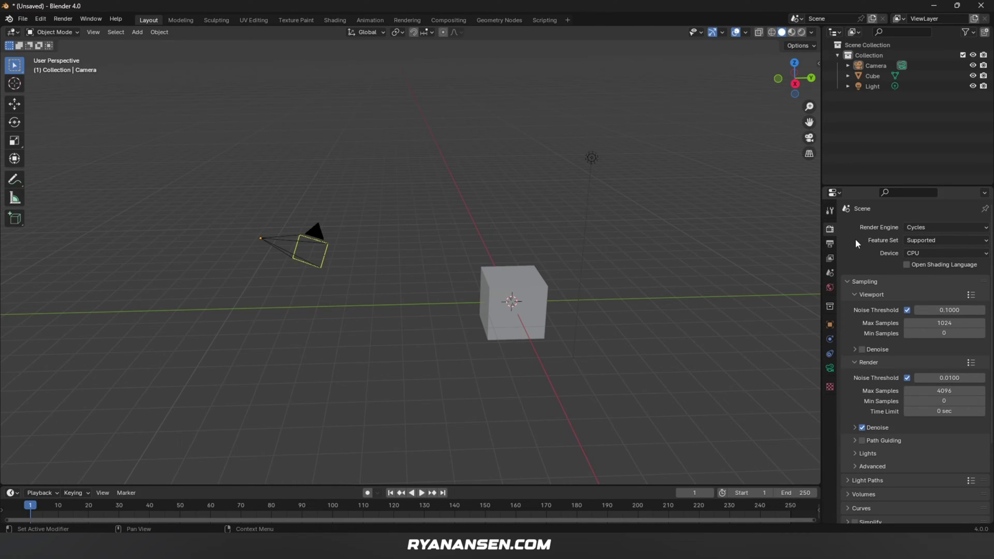
{"action": "left_click", "coordinate": [926, 227]}
{"action": "left_click", "coordinate": [919, 254]}
{"action": "left_click", "coordinate": [920, 276]}
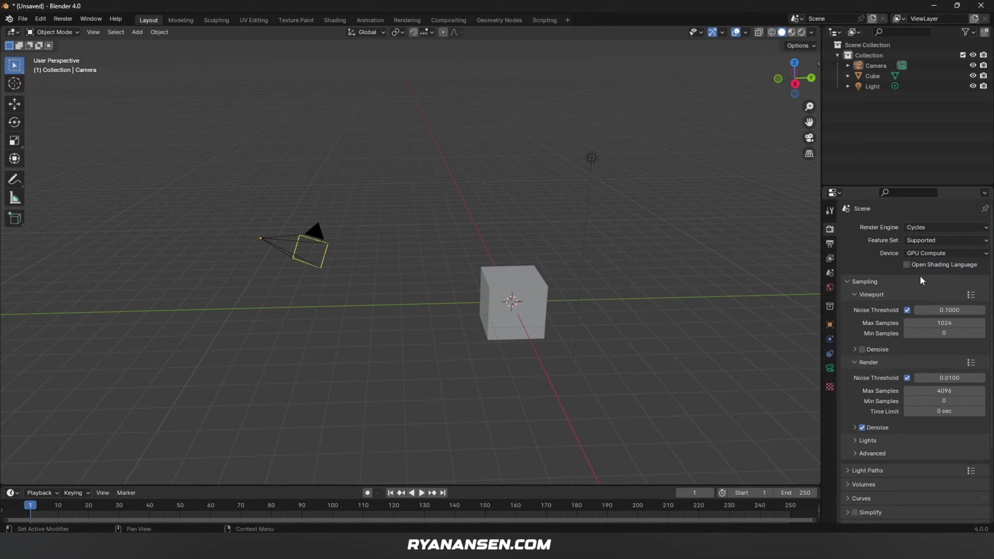
Step: Set viewport max samples to 600 and turn on viewport denoising
{"action": "scroll", "coordinate": [863, 241], "scroll_direction": "down", "scroll_amount": 2}
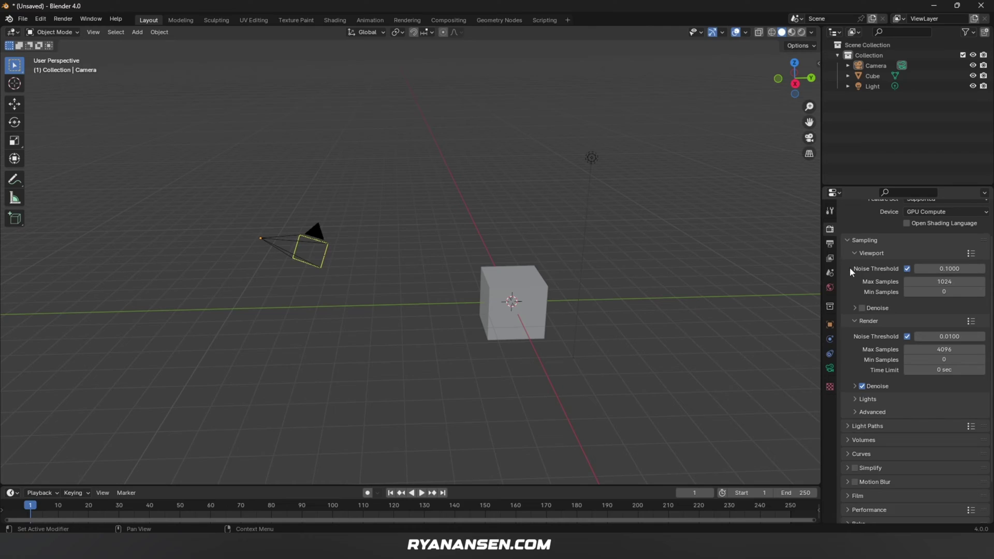
{"action": "left_click", "coordinate": [936, 282]}
{"action": "type", "text": "600"}
{"action": "key", "text": "Return"}
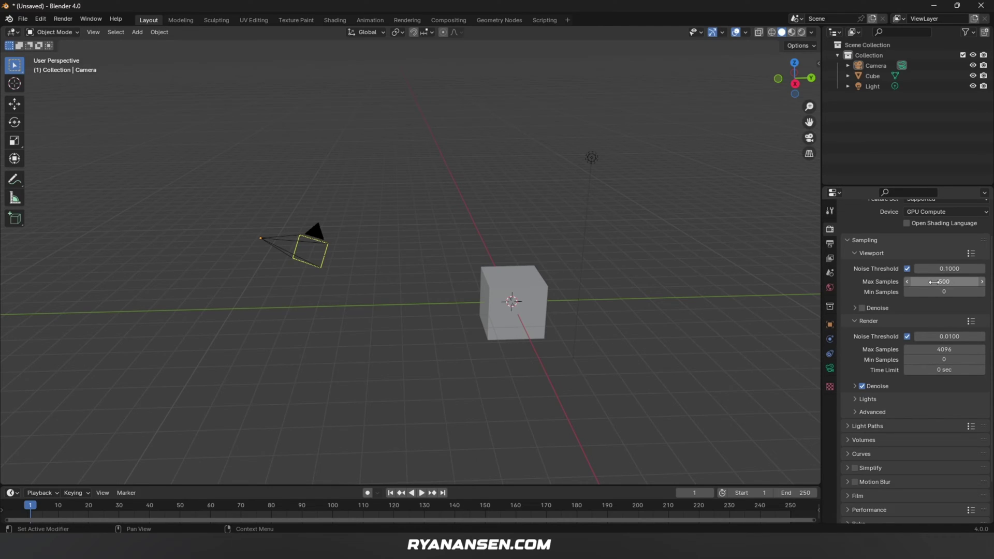
{"action": "left_click", "coordinate": [862, 309]}
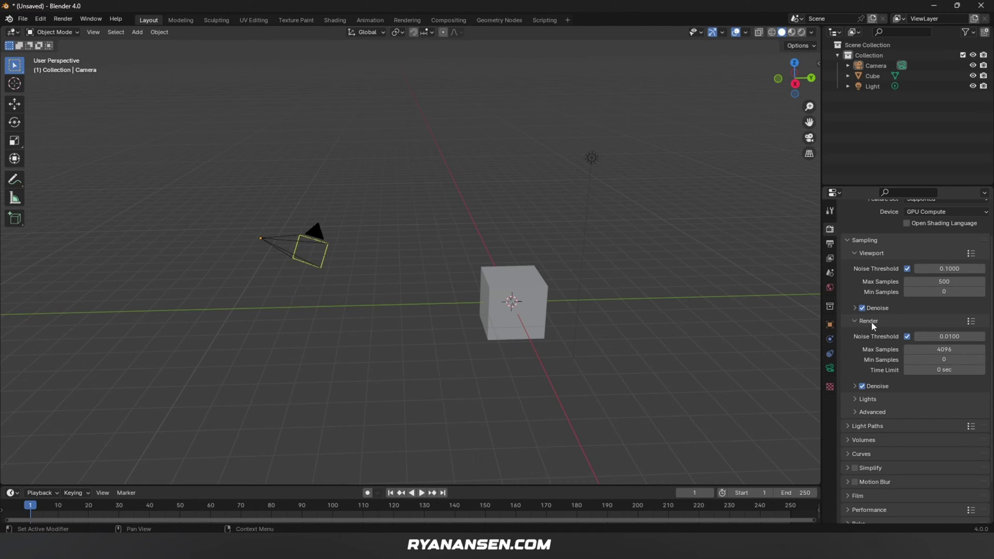
Step: Set render max samples to 500 and use OptiX as the render denoiser
{"action": "left_click", "coordinate": [953, 350]}
{"action": "type", "text": "500"}
{"action": "key", "text": "Return"}
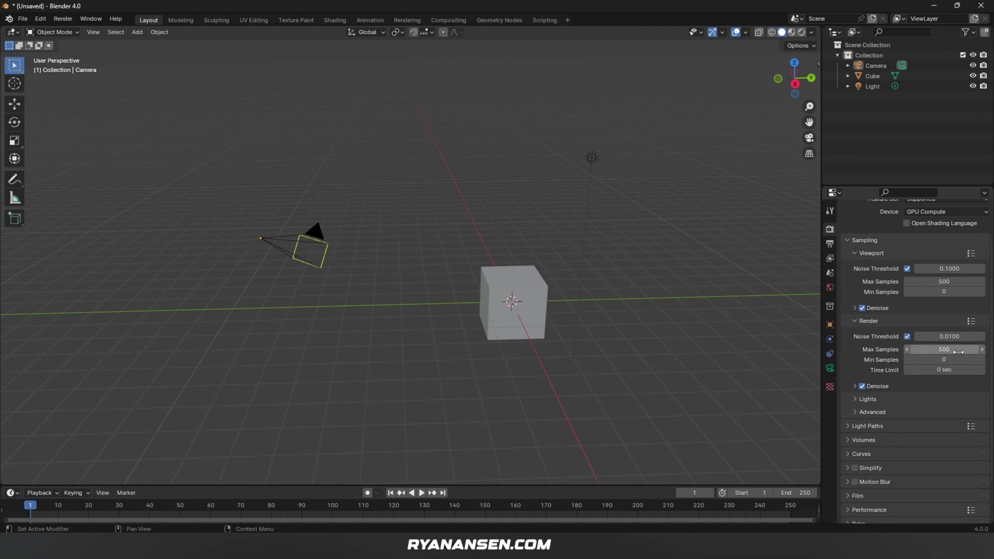
{"action": "left_click", "coordinate": [855, 386]}
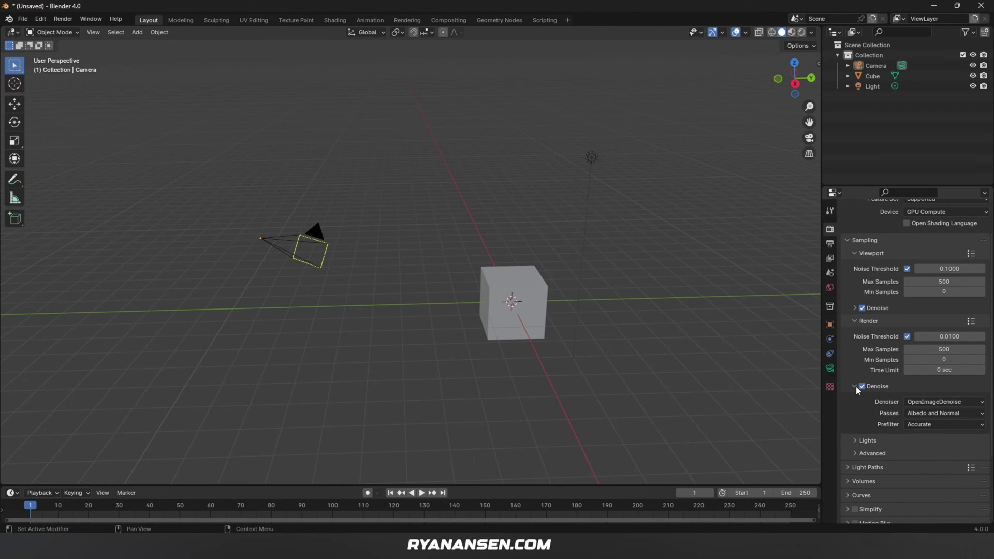
{"action": "left_click", "coordinate": [938, 403]}
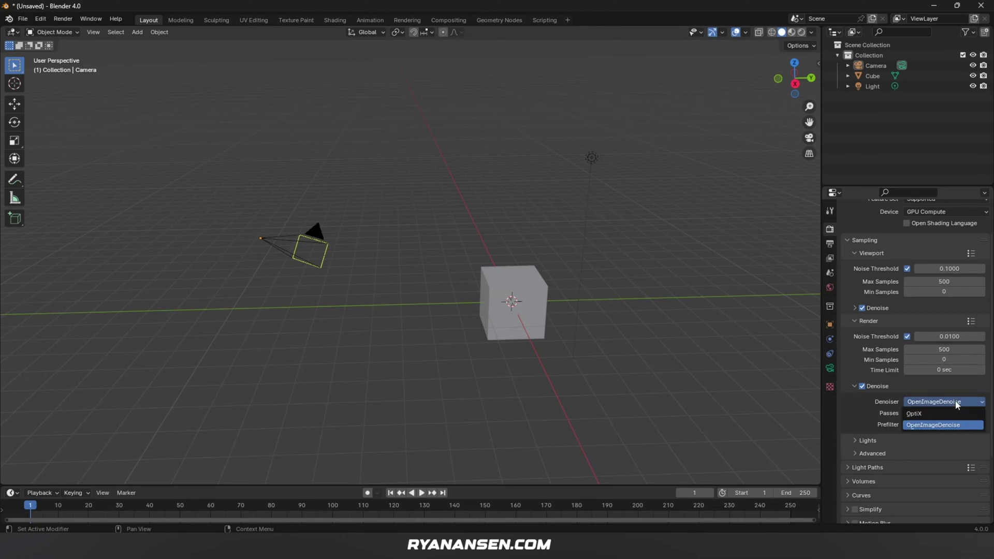
{"action": "left_click", "coordinate": [928, 414]}
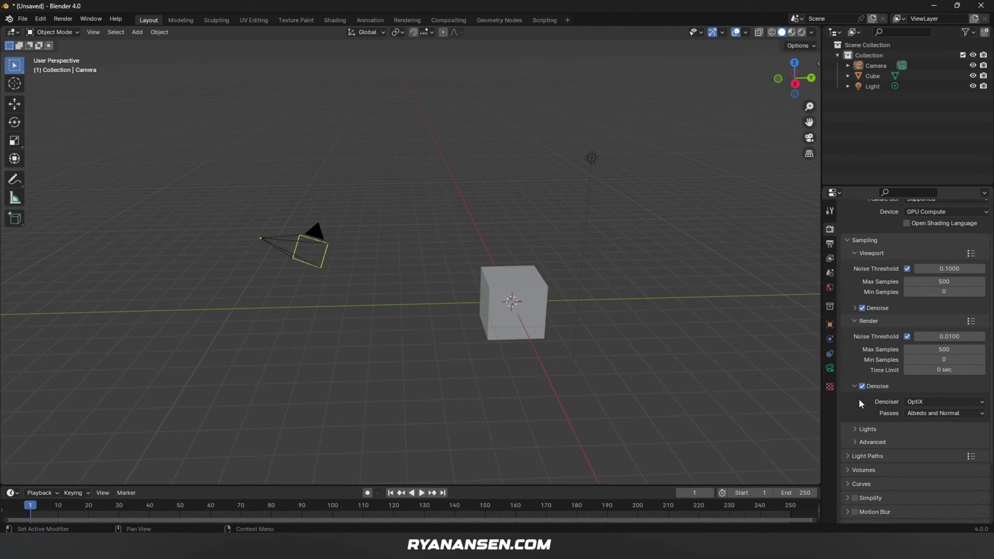
Step: Enable Motion Blur and tick Transparent in the Film panel
{"action": "scroll", "coordinate": [917, 398], "scroll_direction": "down", "scroll_amount": 4}
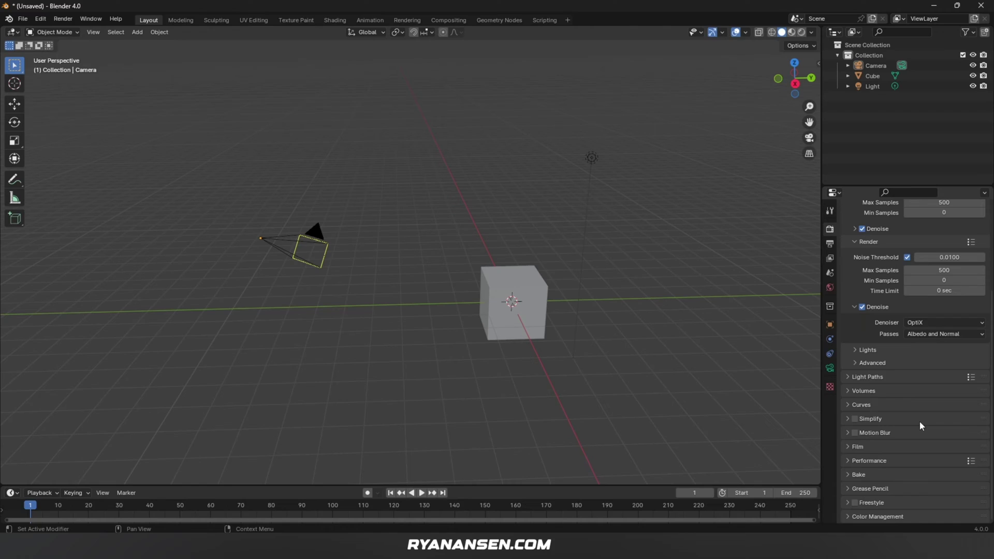
{"action": "left_click", "coordinate": [854, 433]}
{"action": "left_click", "coordinate": [847, 446]}
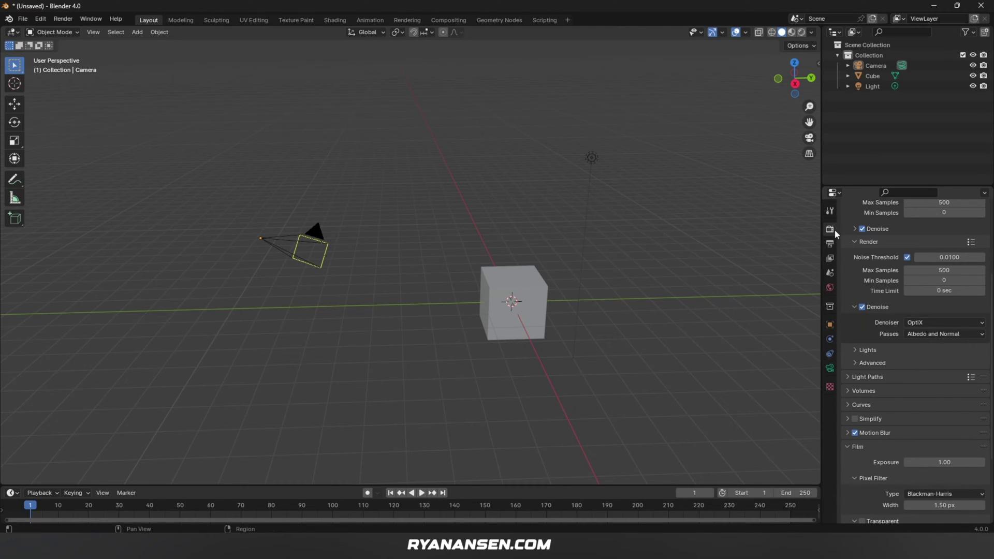
{"action": "scroll", "coordinate": [923, 409], "scroll_direction": "down", "scroll_amount": 5}
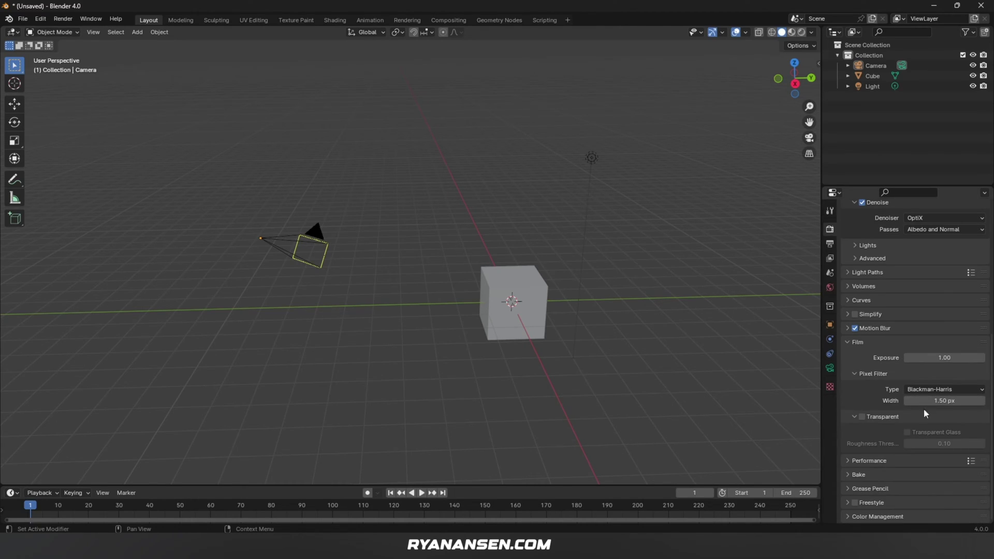
{"action": "left_click", "coordinate": [861, 417]}
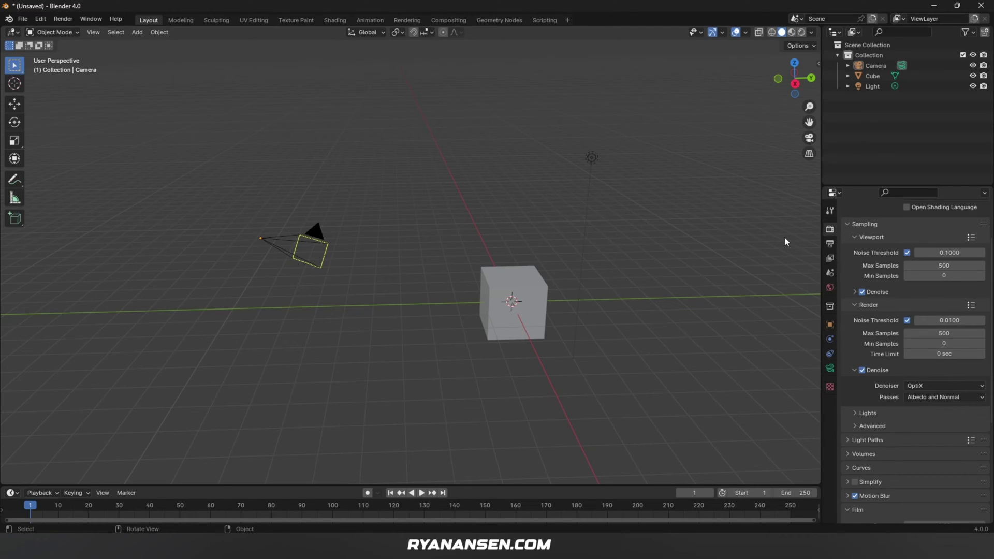
Step: Set the output resolution to 3000 × 2000 px
{"action": "left_click", "coordinate": [829, 243]}
{"action": "scroll", "coordinate": [853, 266], "scroll_direction": "up", "scroll_amount": 3}
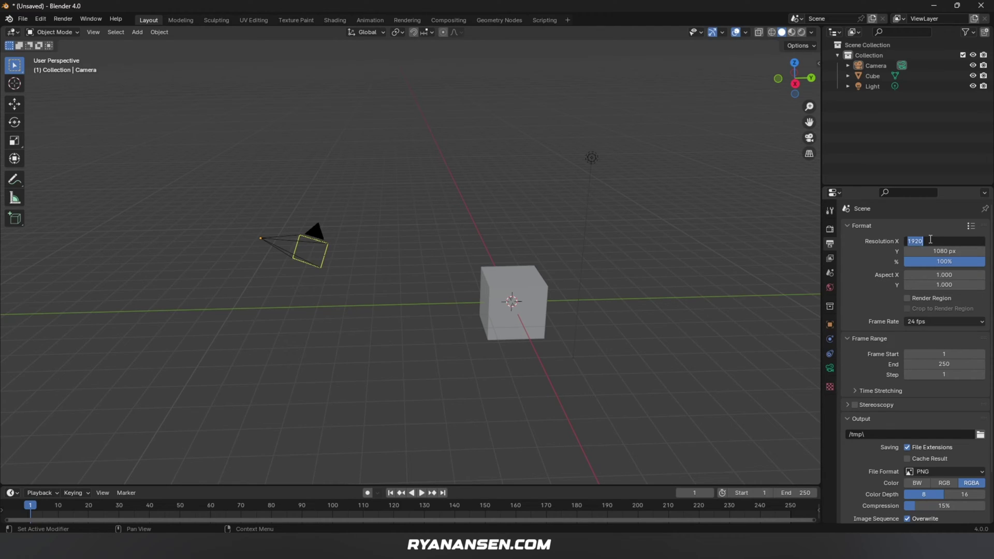
{"action": "type", "text": "3000"}
{"action": "key", "text": "Tab"}
{"action": "type", "text": "200"}
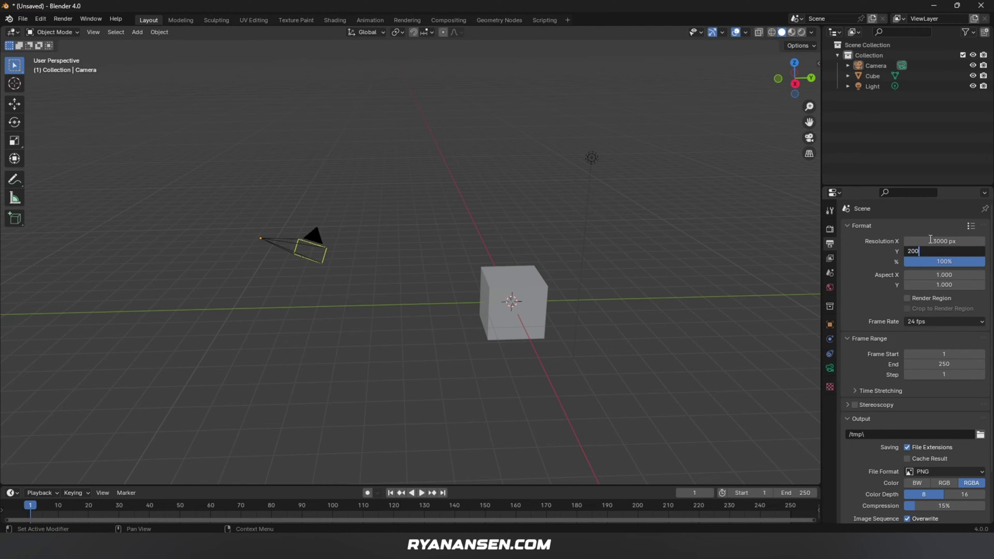
{"action": "type", "text": "0"}
{"action": "key", "text": "Return"}
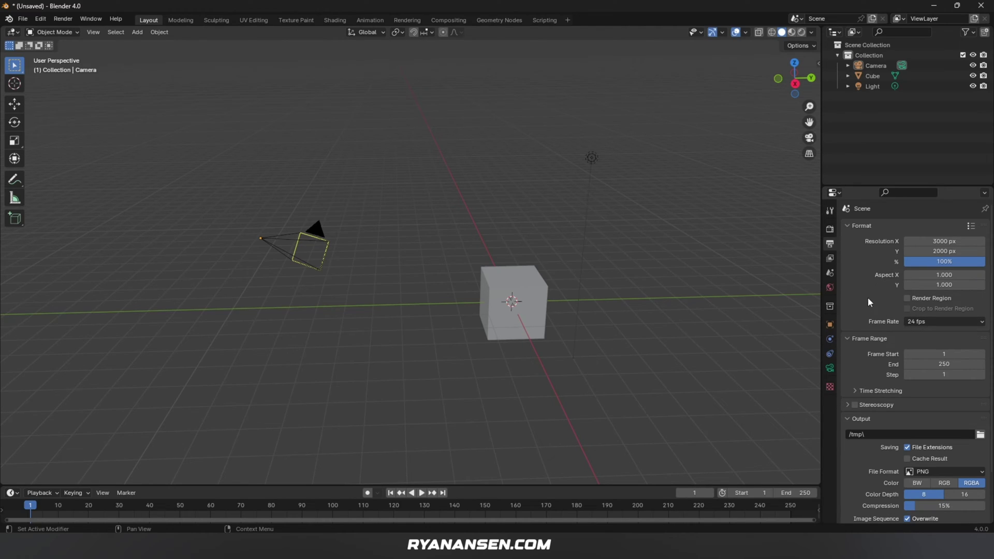
Step: Set the PNG output colour depth to 16-bit
{"action": "scroll", "coordinate": [859, 305], "scroll_direction": "down", "scroll_amount": 1}
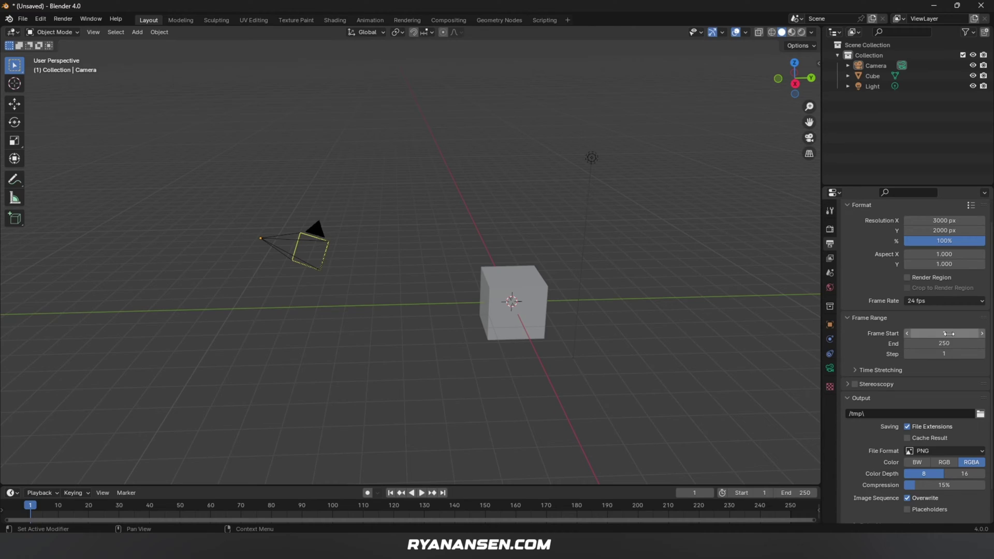
{"action": "scroll", "coordinate": [861, 346], "scroll_direction": "down", "scroll_amount": 2}
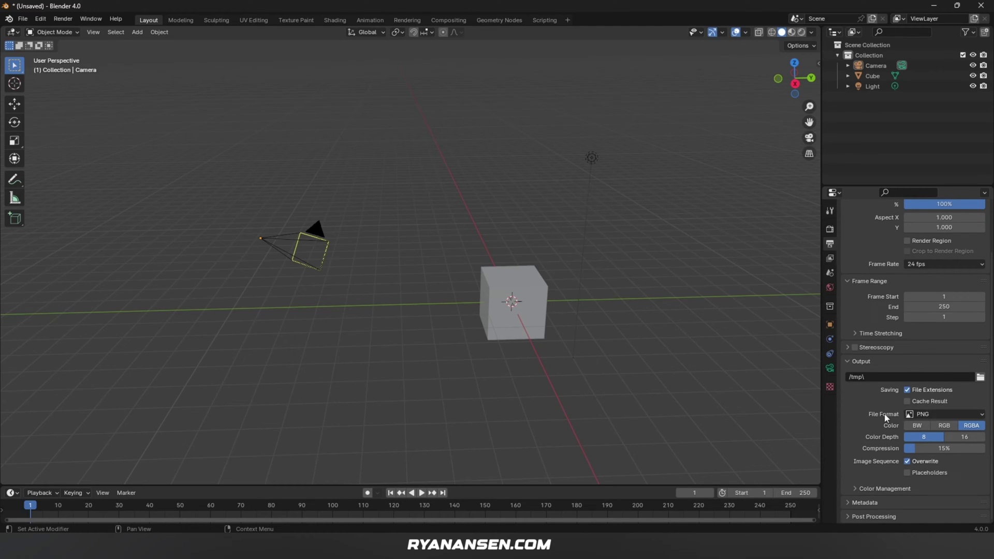
{"action": "left_click", "coordinate": [978, 437]}
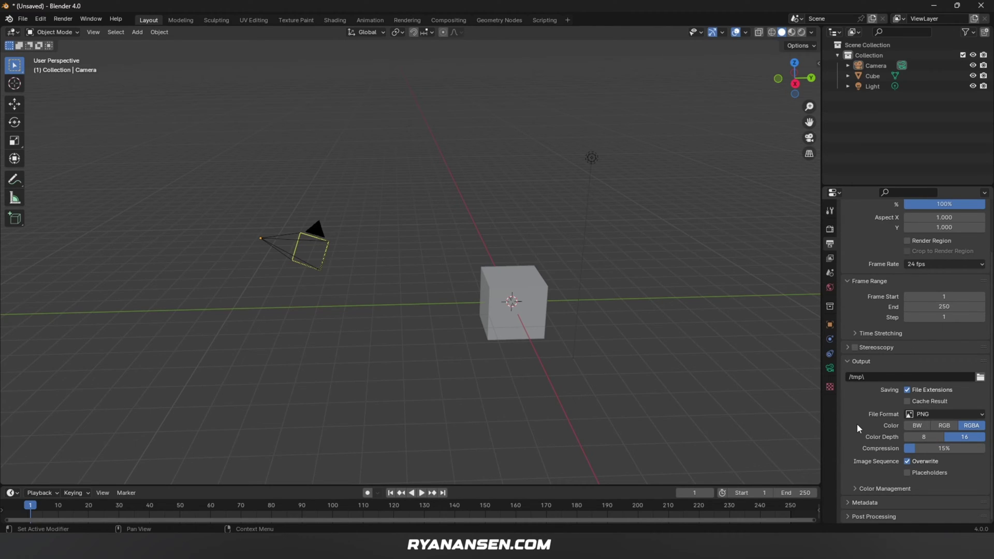
{"action": "left_click", "coordinate": [830, 288]}
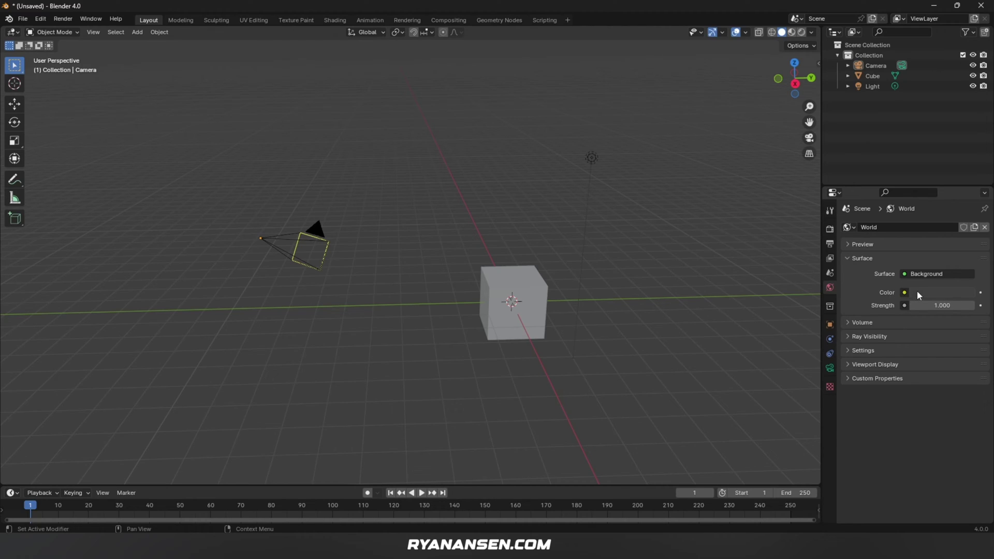
Step: Set the World Surface Strength to 0.05, then switch to the Camera data properties
{"action": "left_click", "coordinate": [945, 306]}
{"action": "type", "text": "0.05"}
{"action": "key", "text": "Return"}
{"action": "left_click", "coordinate": [830, 368]}
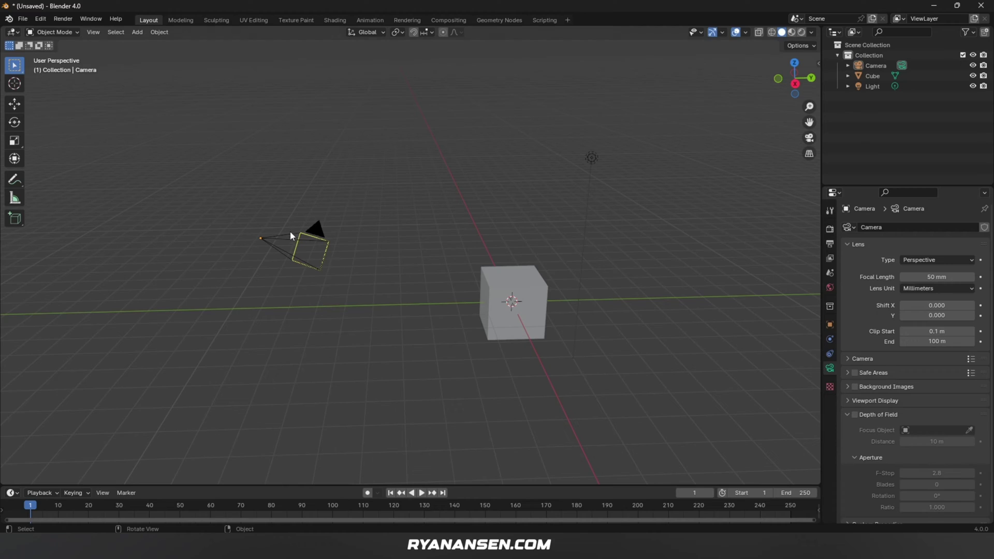
Step: Select the camera and set its focal length to 24 mm
{"action": "left_click", "coordinate": [288, 234]}
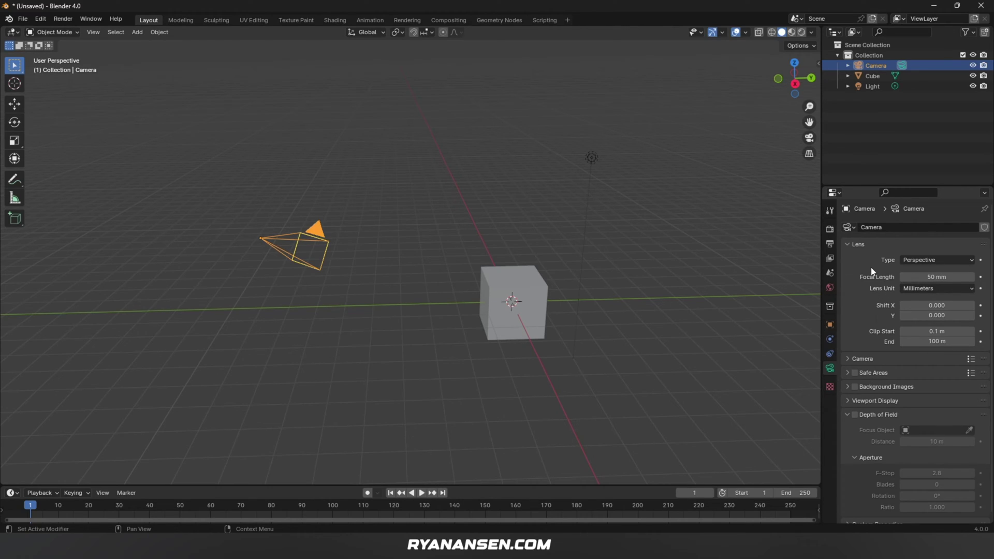
{"action": "left_click", "coordinate": [924, 277]}
{"action": "type", "text": "24"}
{"action": "key", "text": "Return"}
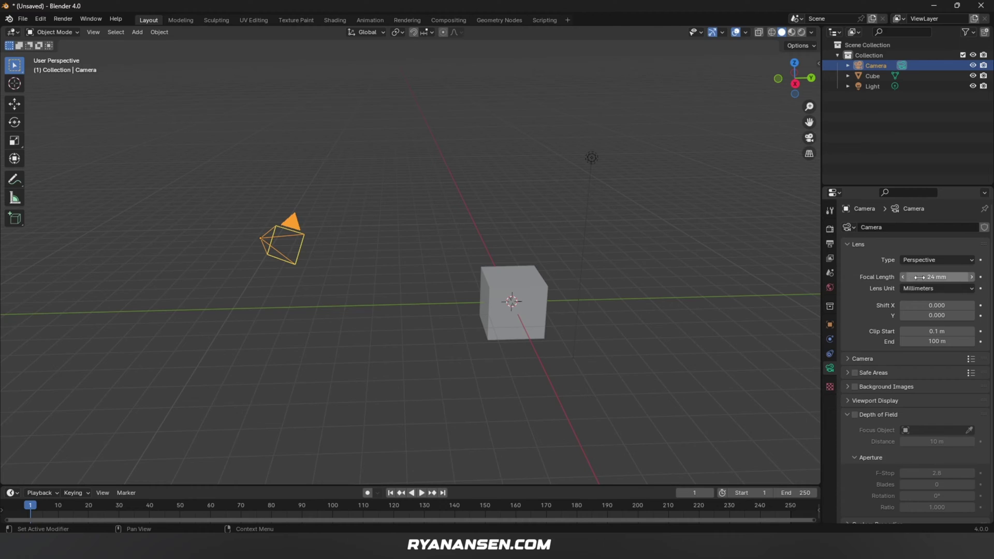
Step: Enable depth of field, eyedrop the Cube as focus object, then switch depth of field off
{"action": "scroll", "coordinate": [863, 309], "scroll_direction": "down", "scroll_amount": 1}
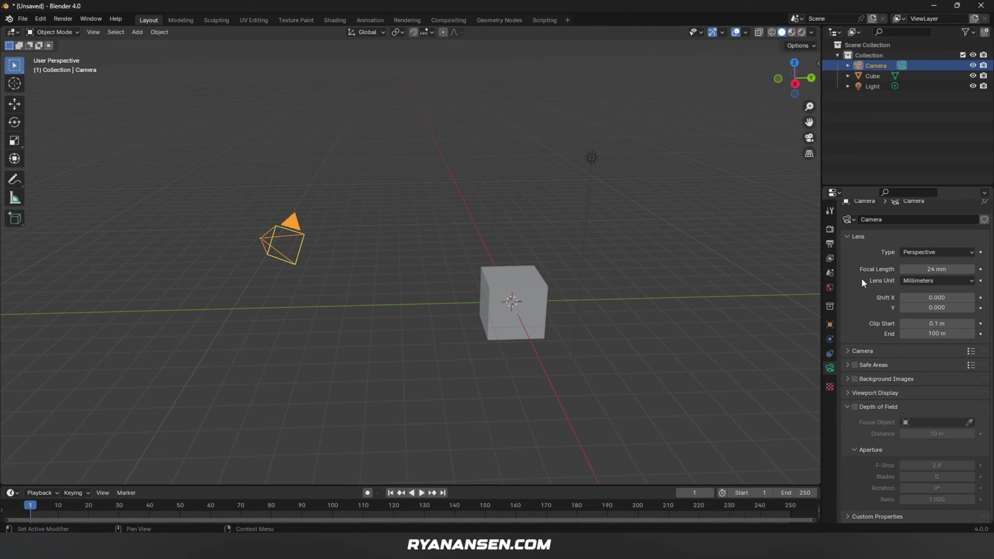
{"action": "left_click", "coordinate": [855, 409]}
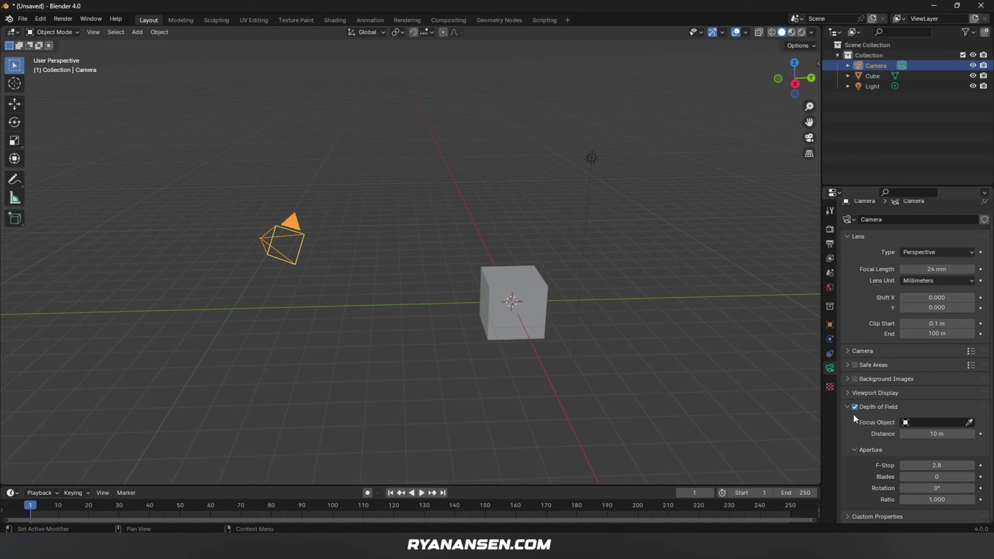
{"action": "left_click", "coordinate": [971, 422]}
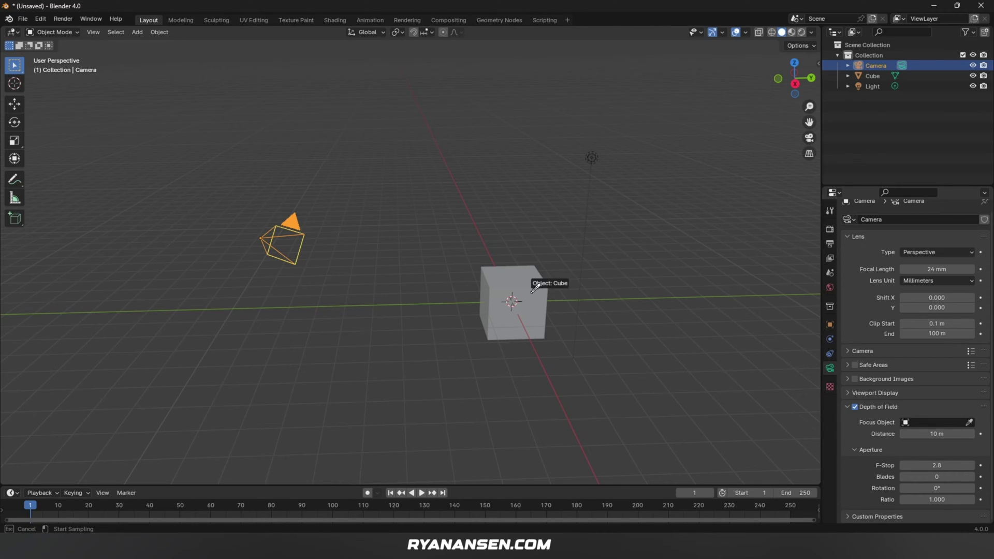
{"action": "left_click", "coordinate": [526, 284]}
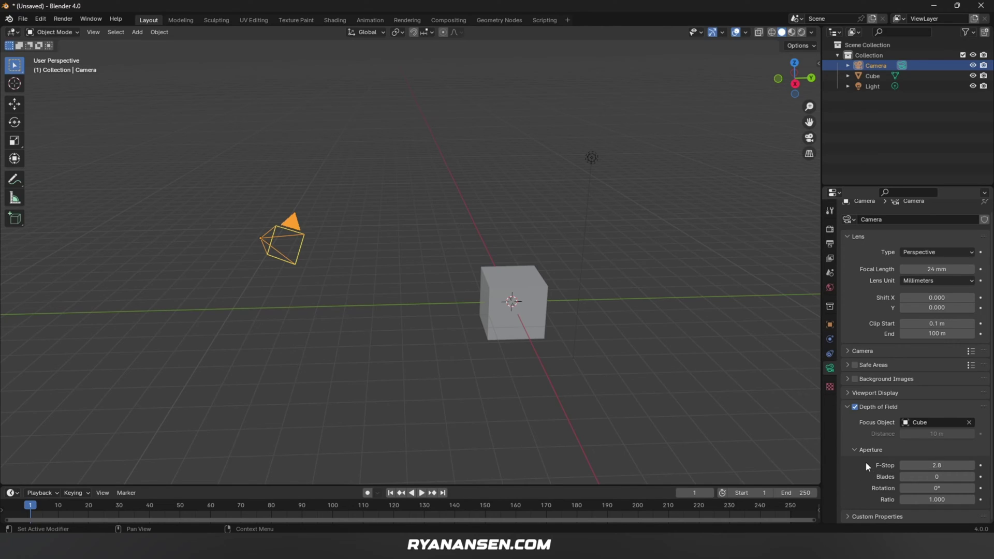
{"action": "left_click", "coordinate": [856, 408]}
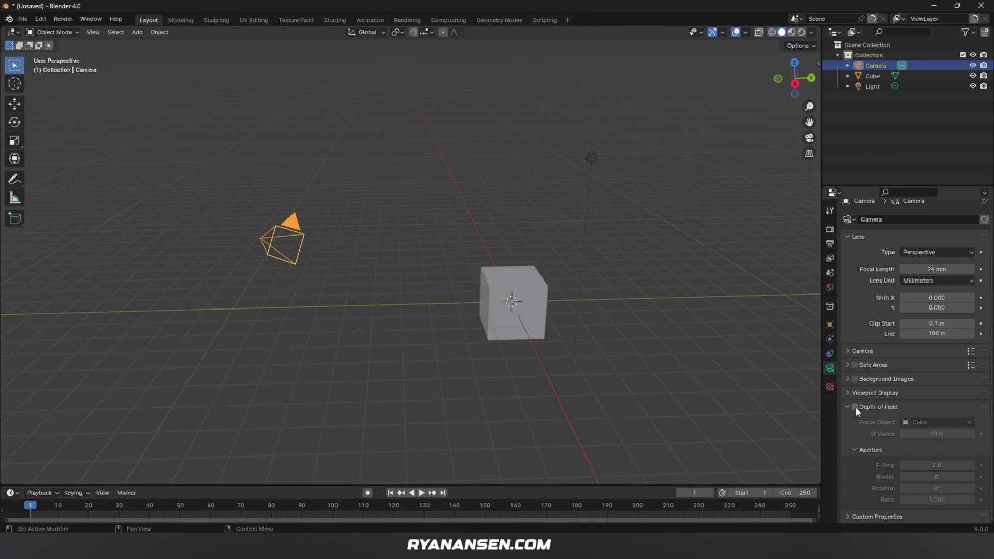
Step: Box-select the cube and light and delete them with X
{"action": "left_click", "coordinate": [847, 406]}
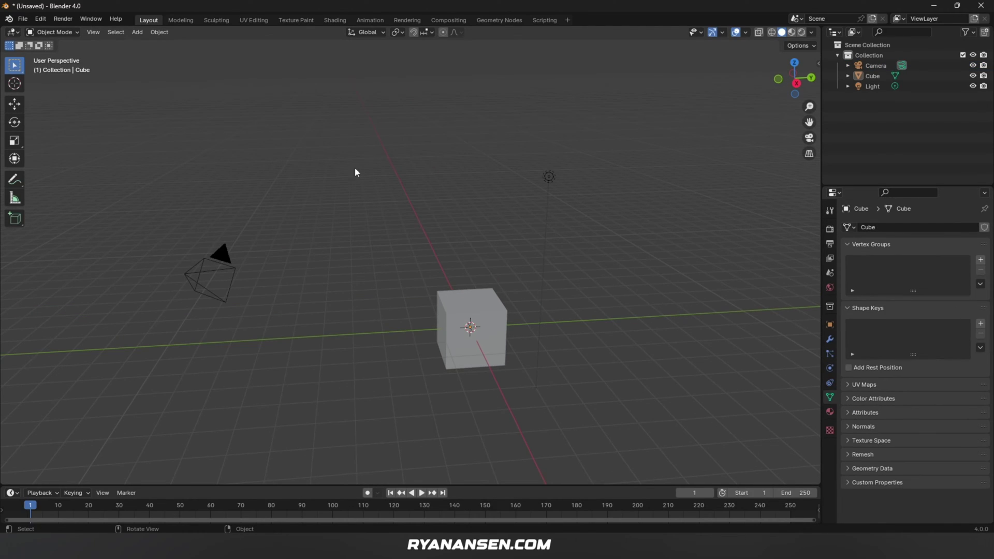
{"action": "left_click_drag", "start_coordinate": [355, 122], "coordinate": [630, 399]}
{"action": "key", "text": "x"}
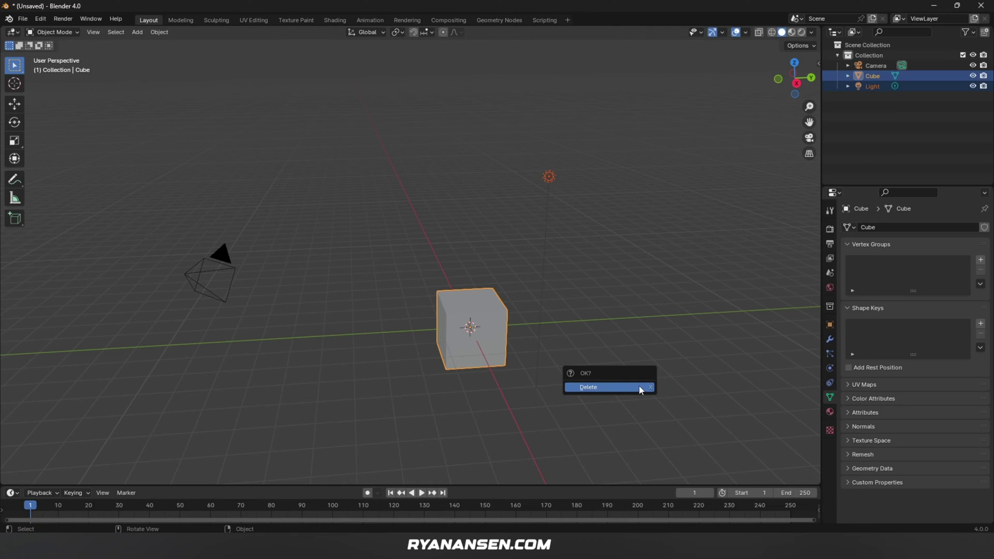
{"action": "left_click", "coordinate": [639, 388]}
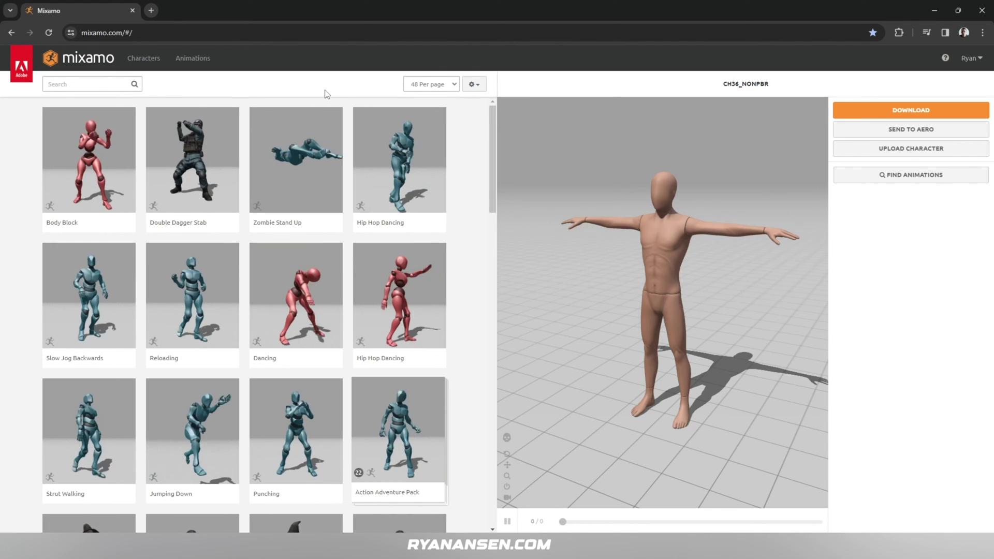
Step: Pick the mannequin character from Mixamo's character list
{"action": "left_click", "coordinate": [143, 58]}
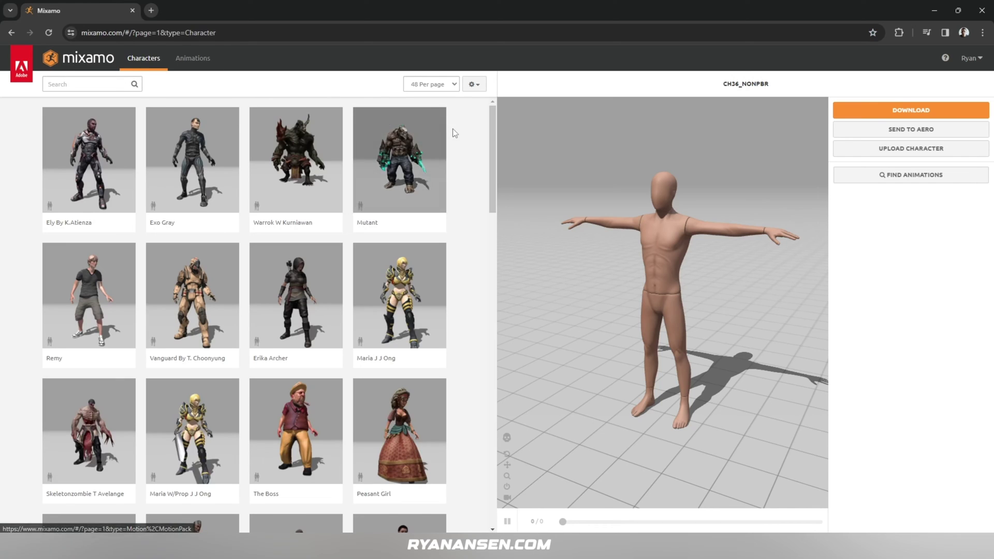
{"action": "left_click_drag", "start_coordinate": [489, 128], "coordinate": [388, 231]}
{"action": "left_click", "coordinate": [388, 231]}
Step: Apply the Standing Idle animation and download it as binary FBX with skin at 30 fps
{"action": "left_click", "coordinate": [189, 59]}
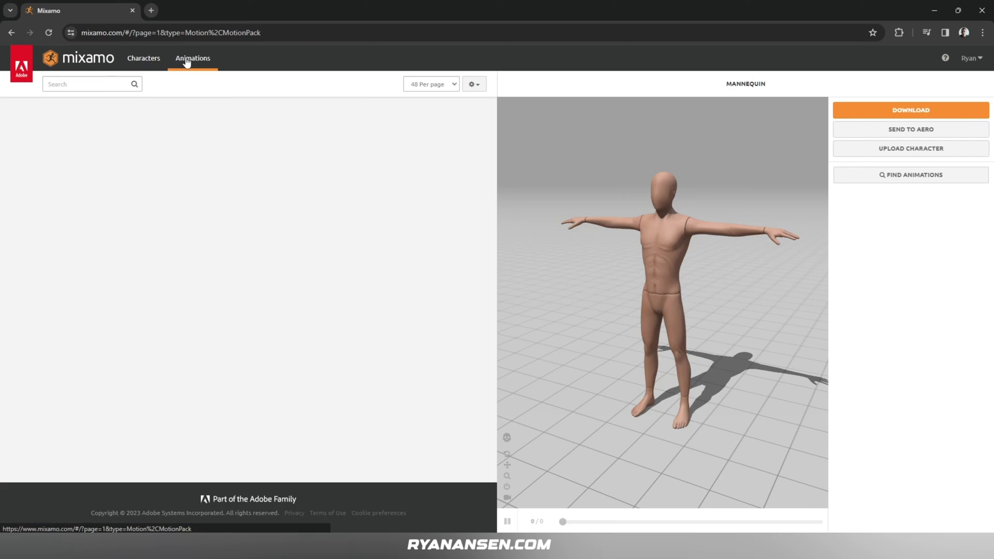
{"action": "left_click", "coordinate": [92, 84]}
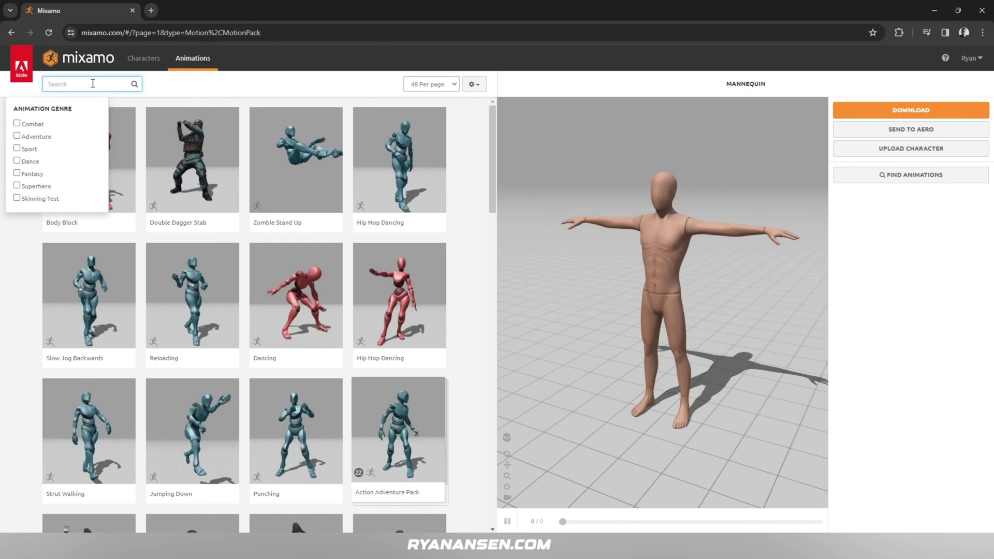
{"action": "type", "text": "stand"}
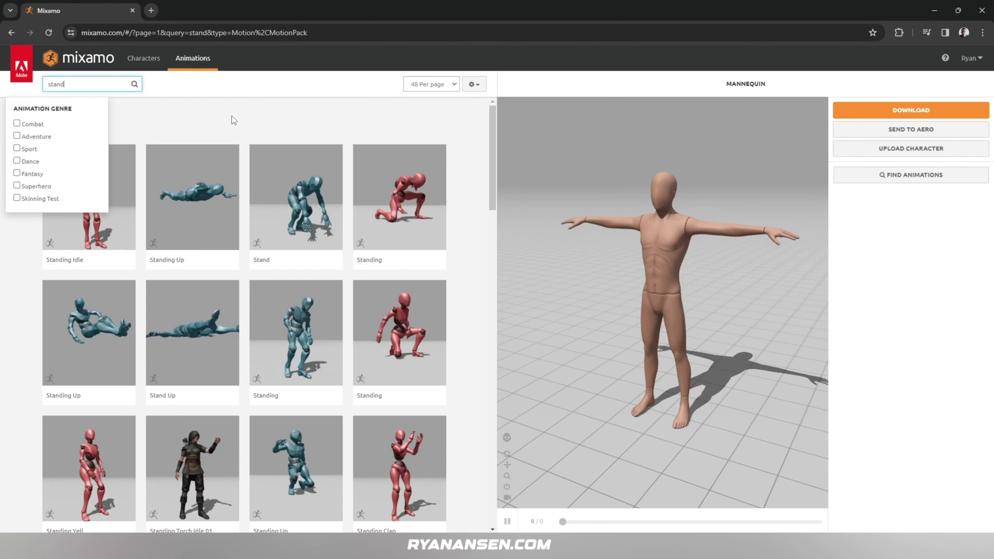
{"action": "left_click", "coordinate": [223, 115]}
{"action": "left_click", "coordinate": [85, 177]}
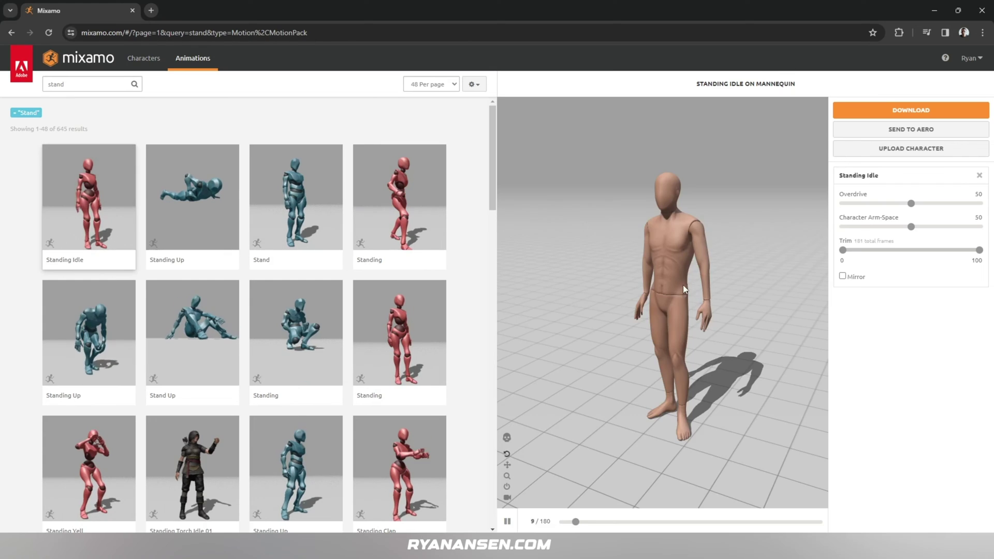
{"action": "left_click_drag", "start_coordinate": [676, 268], "coordinate": [640, 274]}
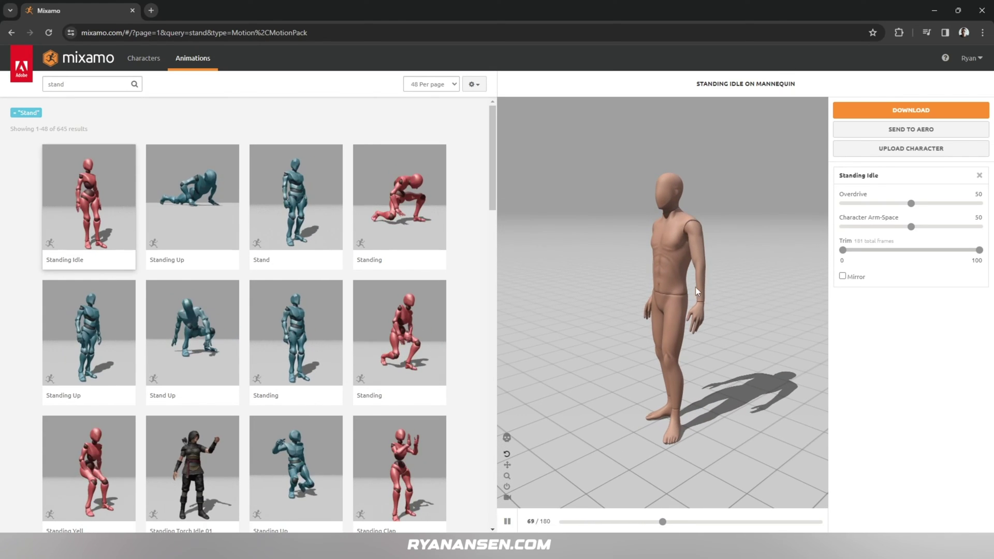
{"action": "left_click", "coordinate": [879, 111]}
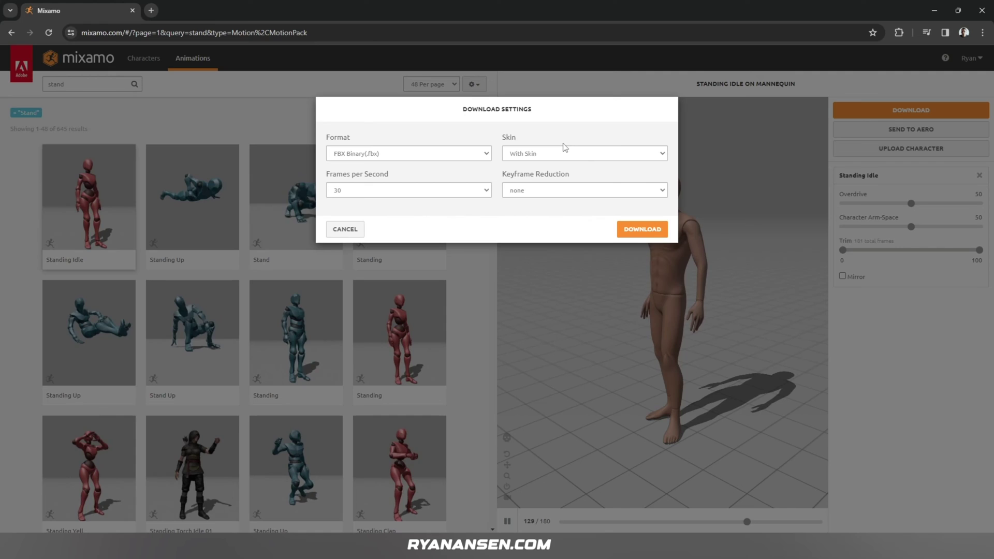
{"action": "left_click", "coordinate": [638, 230]}
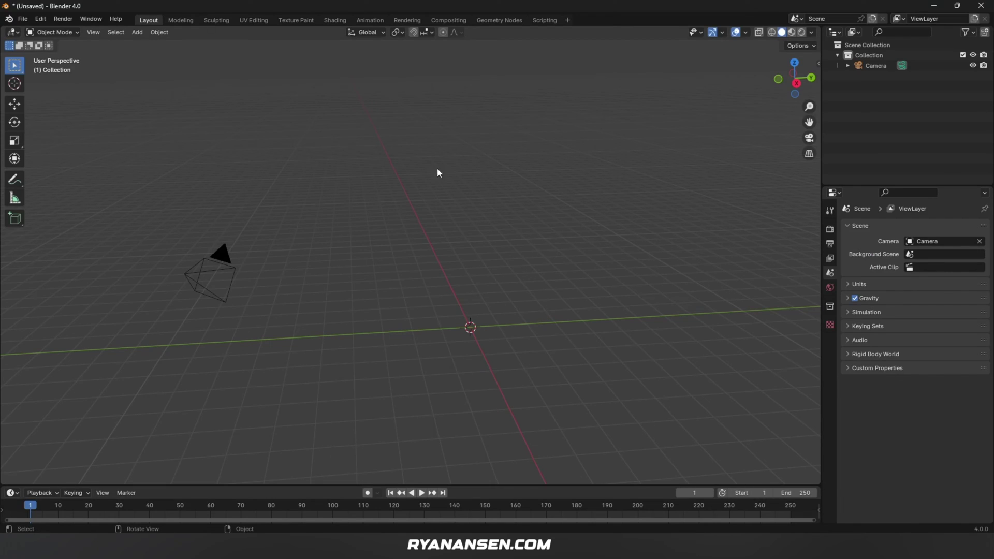
Step: Import the downloaded Mixamo character FBX and frame the viewport on the mannequin
{"action": "left_click", "coordinate": [23, 19]}
{"action": "mouse_move", "coordinate": [79, 166]}
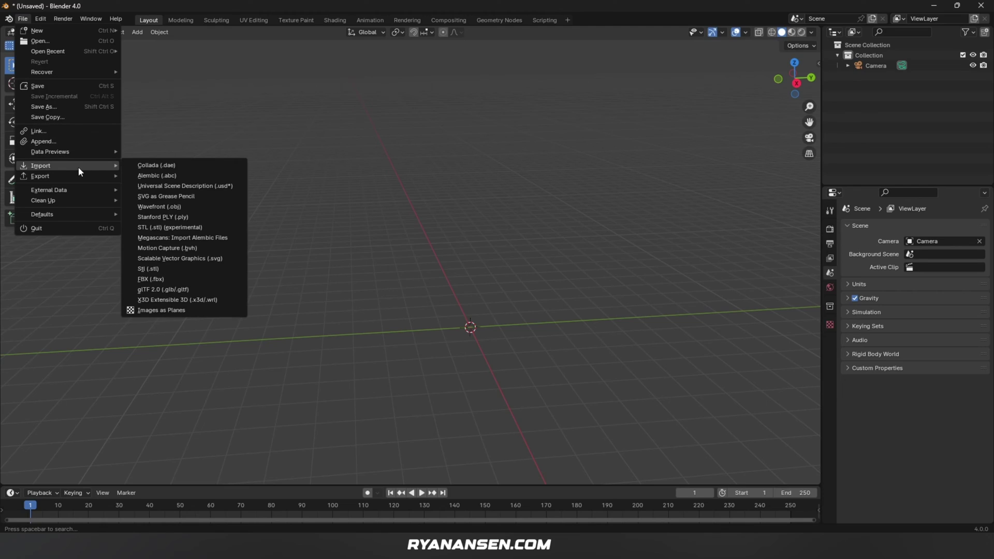
{"action": "left_click", "coordinate": [162, 282]}
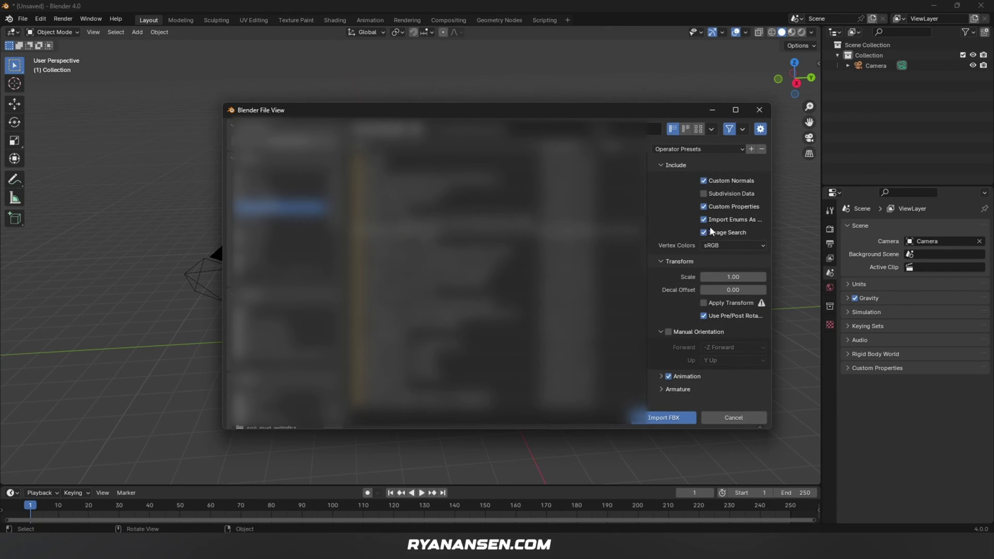
{"action": "scroll", "coordinate": [486, 274], "scroll_direction": "down", "scroll_amount": 2}
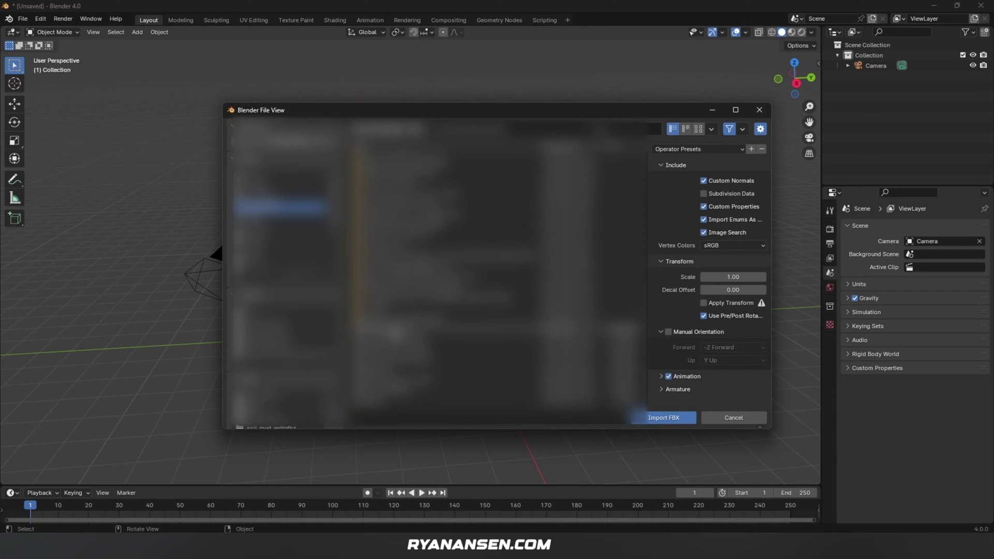
{"action": "left_click", "coordinate": [657, 417]}
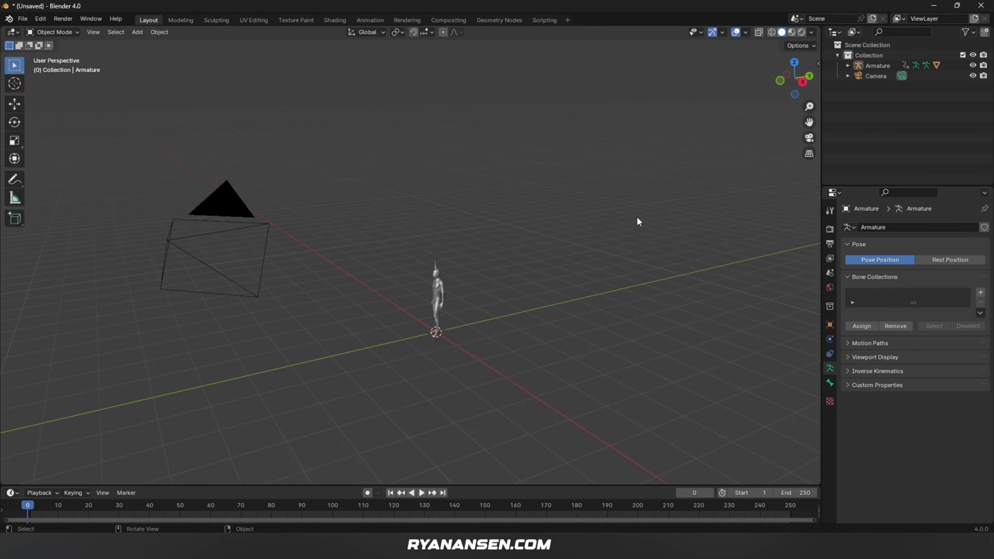
{"action": "middle_click_drag", "start_coordinate": [637, 217], "coordinate": [618, 244]}
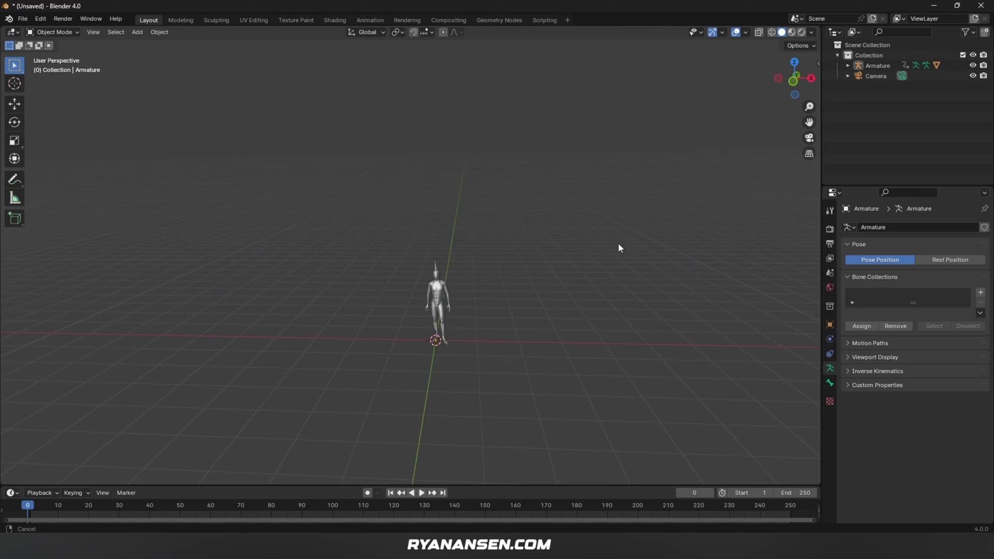
{"action": "scroll", "coordinate": [632, 223], "scroll_direction": "up", "scroll_amount": 4}
{"action": "mouse_move", "coordinate": [645, 202]}
{"action": "middle_mouse_down"}
{"action": "mouse_move", "coordinate": [566, 231]}
{"action": "mouse_move", "coordinate": [558, 213]}
{"action": "mouse_move", "coordinate": [537, 231]}
{"action": "mouse_move", "coordinate": [448, 238]}
{"action": "middle_mouse_up"}
{"action": "scroll", "coordinate": [564, 210], "scroll_direction": "up", "scroll_amount": 2}
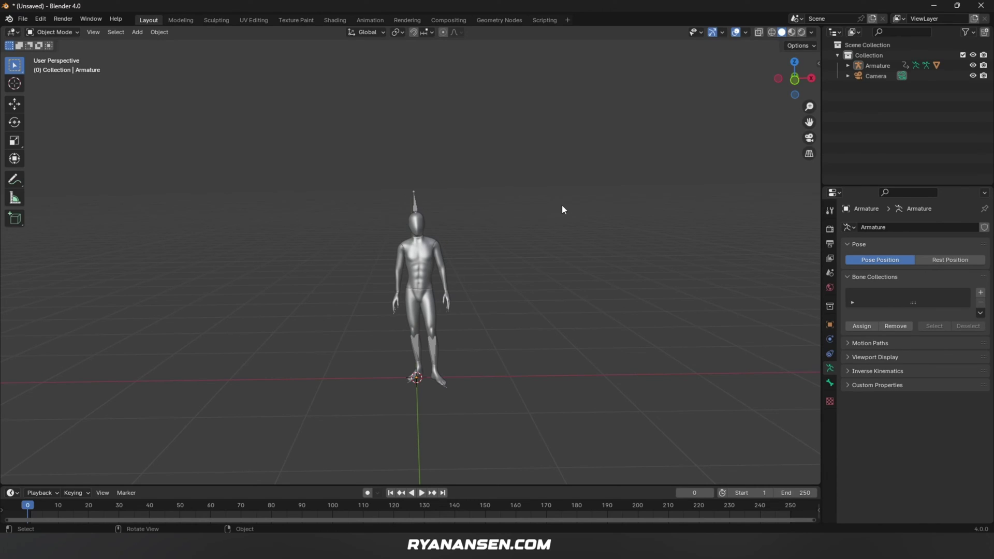
Step: Expand the Armature and disable rendering for both the Armature and the Ch36 mesh
{"action": "left_click", "coordinate": [848, 65]}
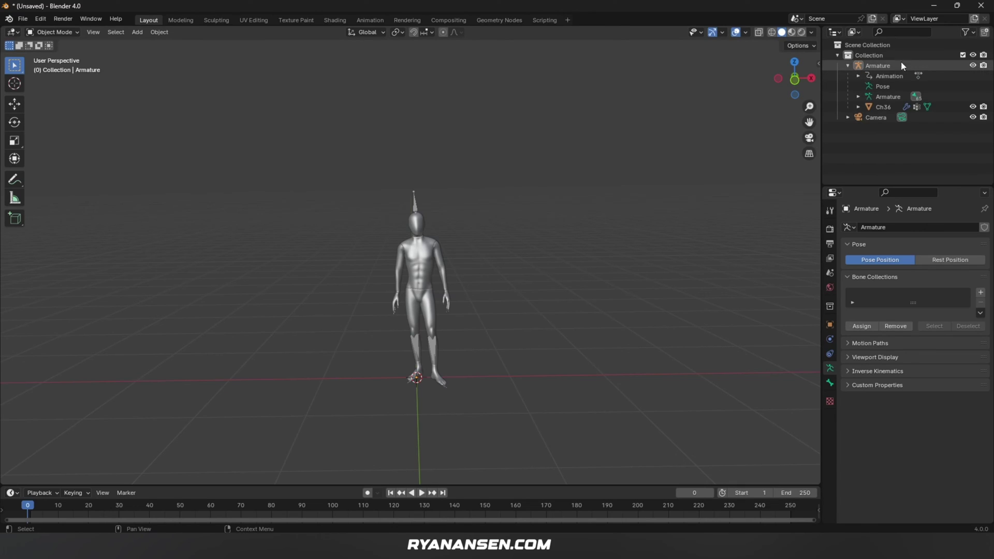
{"action": "left_click", "coordinate": [983, 65]}
{"action": "left_click", "coordinate": [984, 107]}
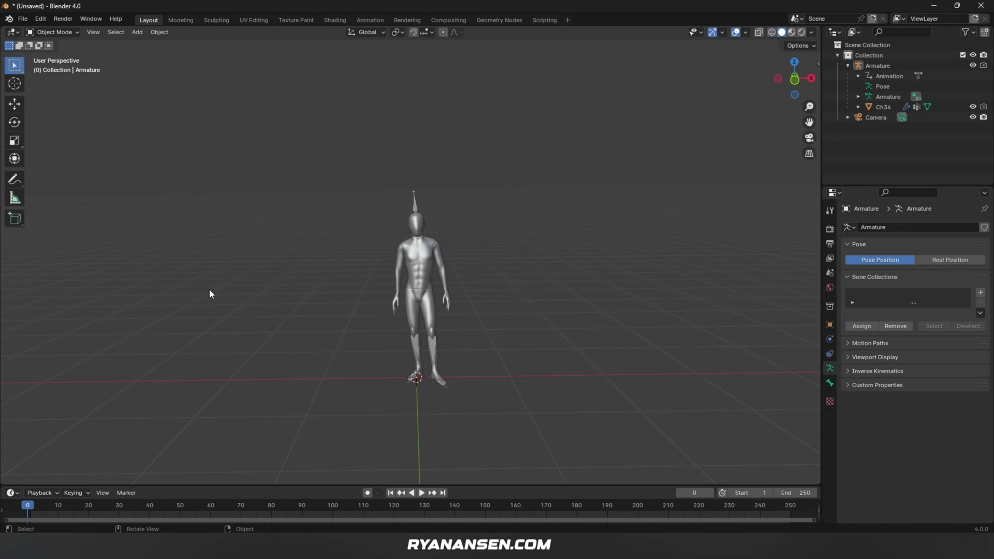
Step: Hide the Armature bones in the viewport
{"action": "left_click", "coordinate": [417, 189]}
{"action": "middle_click_drag", "start_coordinate": [619, 204], "coordinate": [568, 260]}
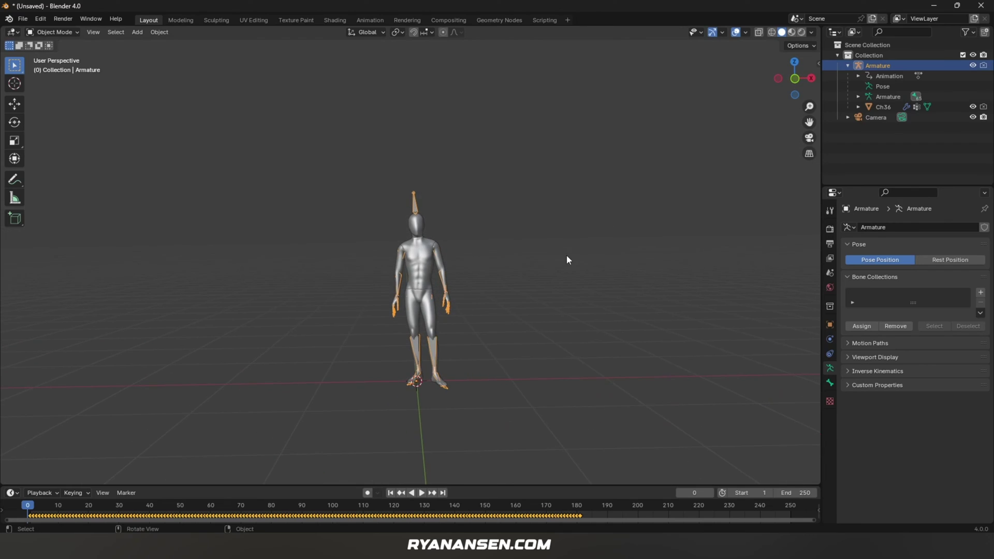
{"action": "scroll", "coordinate": [566, 239], "scroll_direction": "up", "scroll_amount": 3}
{"action": "middle_click_drag", "start_coordinate": [566, 217], "coordinate": [539, 268]}
{"action": "left_click", "coordinate": [539, 268]}
{"action": "left_click", "coordinate": [417, 145]}
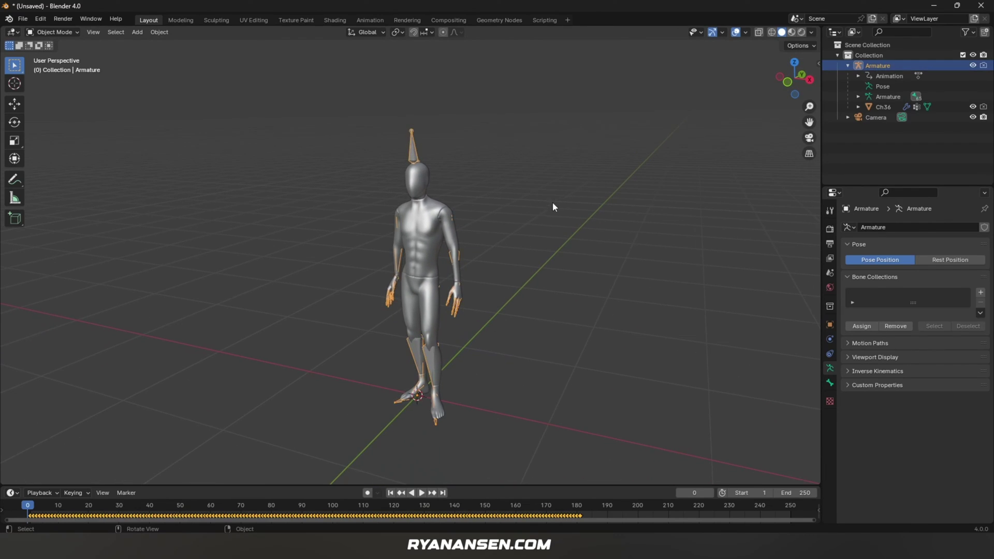
{"action": "middle_click_drag", "start_coordinate": [552, 202], "coordinate": [439, 169]}
{"action": "left_click", "coordinate": [567, 207]}
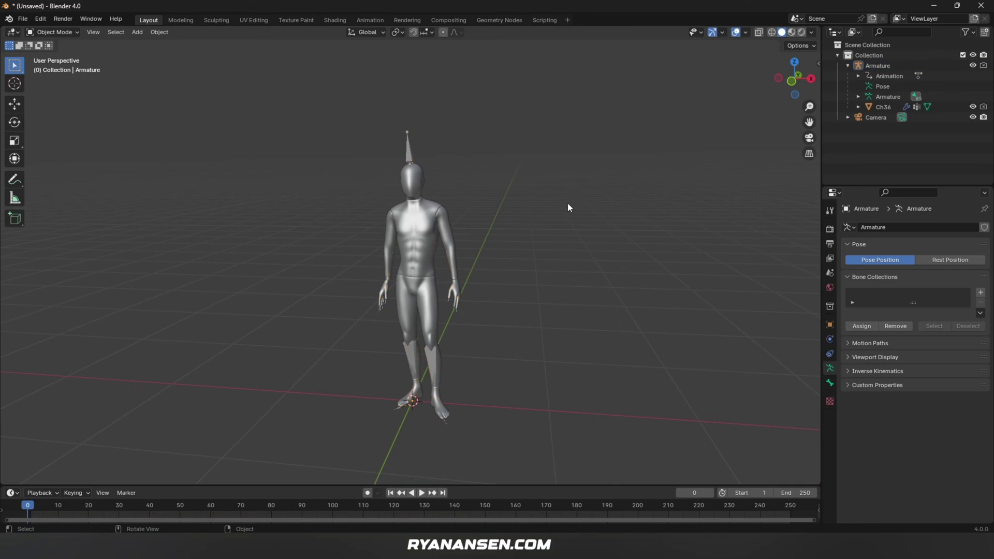
{"action": "left_click", "coordinate": [973, 66]}
{"action": "middle_click_drag", "start_coordinate": [535, 198], "coordinate": [546, 195]}
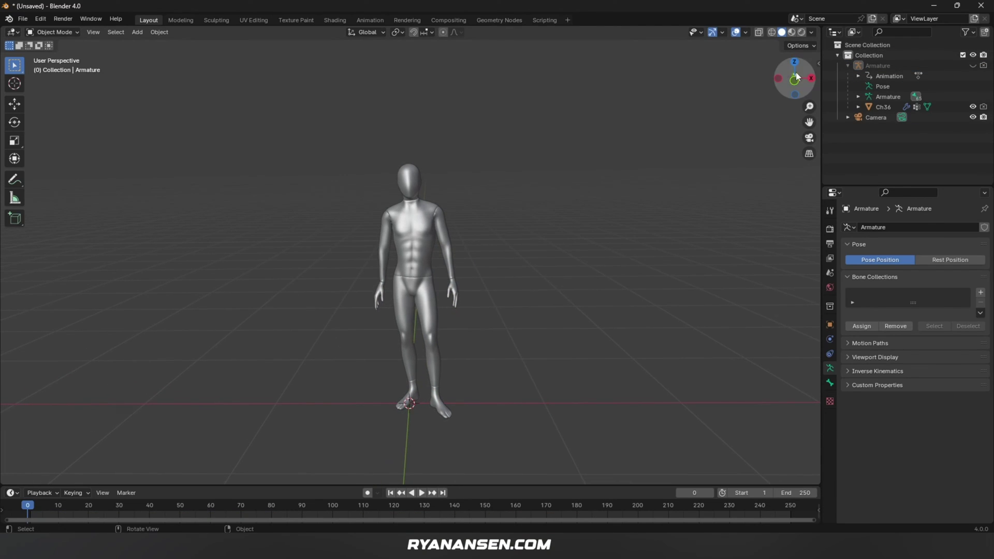
Step: Hide the Ch36 character mesh in the viewport
{"action": "left_click", "coordinate": [883, 107]}
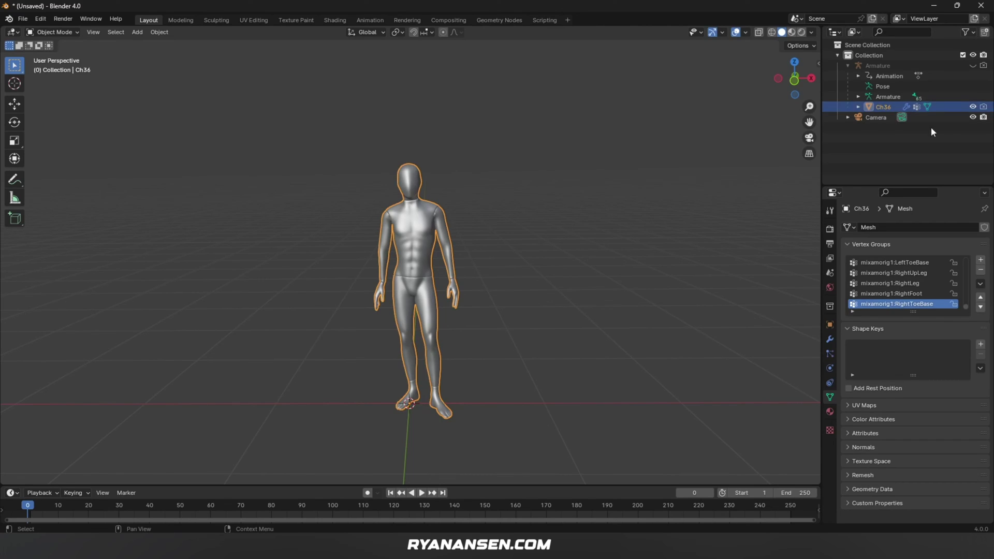
{"action": "left_click", "coordinate": [848, 65]}
{"action": "middle_click_drag", "start_coordinate": [519, 222], "coordinate": [541, 230]}
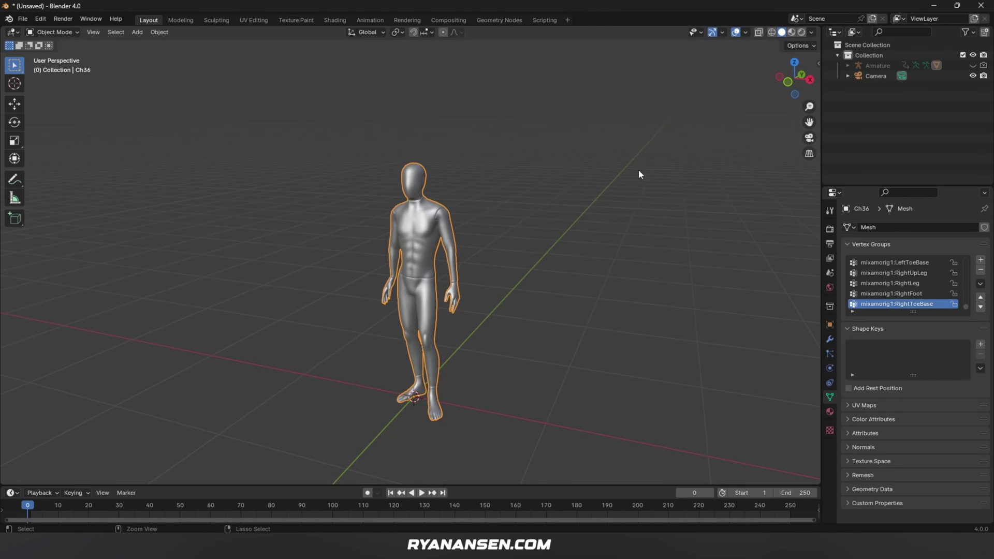
{"action": "left_click", "coordinate": [848, 65]}
{"action": "left_click", "coordinate": [972, 107]}
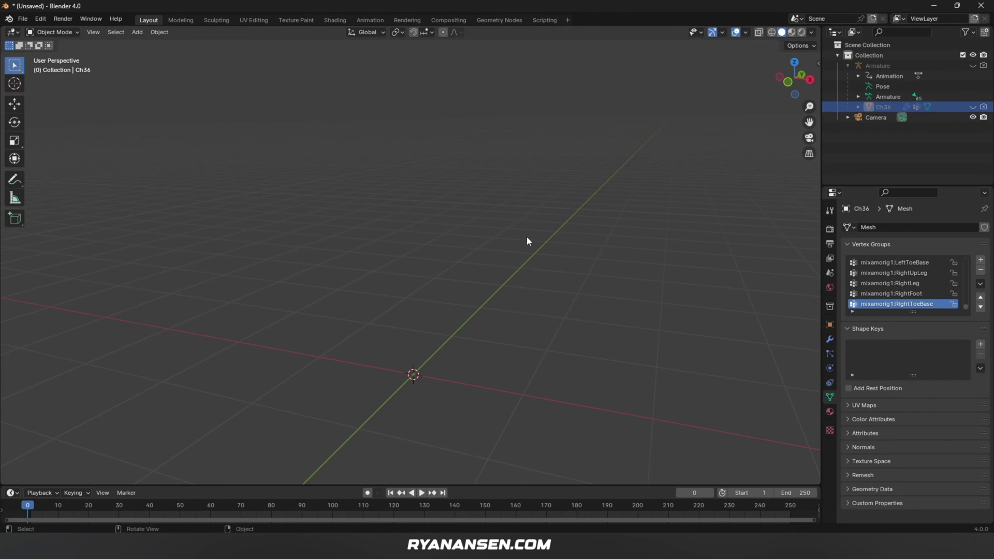
Step: Unhide the Ch36 mesh and collapse the Armature hierarchy in the Outliner
{"action": "left_click", "coordinate": [973, 107]}
{"action": "scroll", "coordinate": [492, 308], "scroll_direction": "down", "scroll_amount": 3}
{"action": "middle_click_drag", "start_coordinate": [491, 308], "coordinate": [580, 296]}
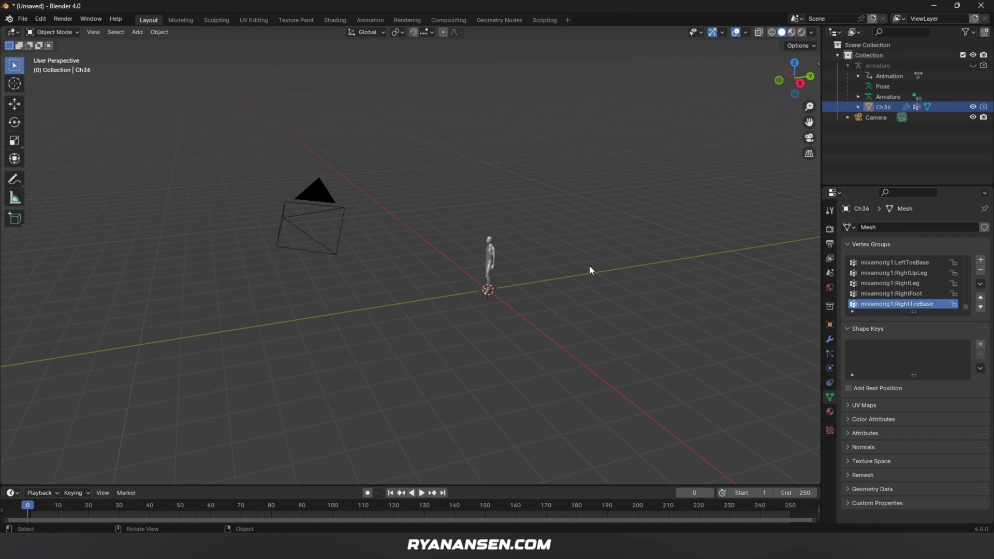
{"action": "left_click", "coordinate": [848, 66]}
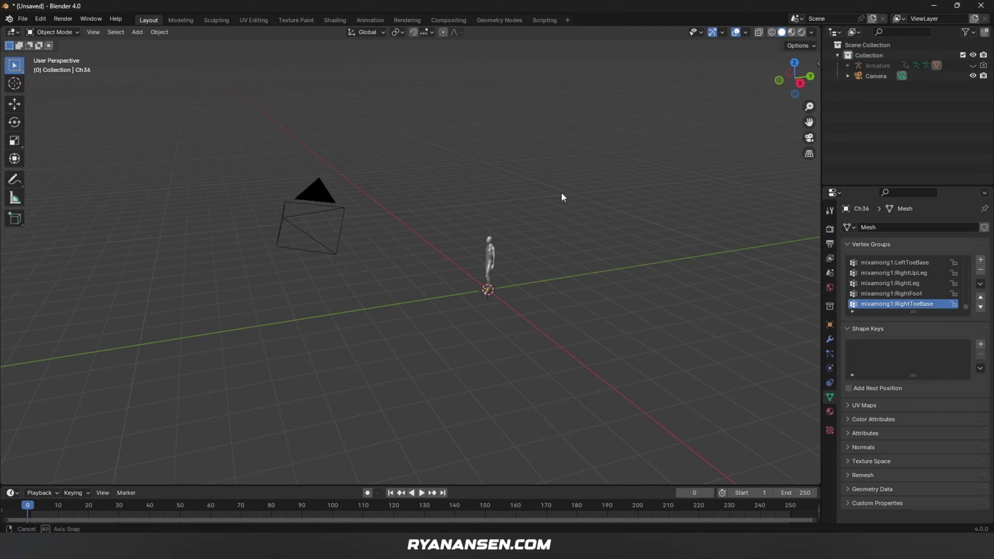
{"action": "mouse_move", "coordinate": [562, 195]}
{"action": "middle_mouse_down"}
{"action": "mouse_move", "coordinate": [553, 204]}
{"action": "mouse_move", "coordinate": [553, 195]}
{"action": "middle_mouse_up"}
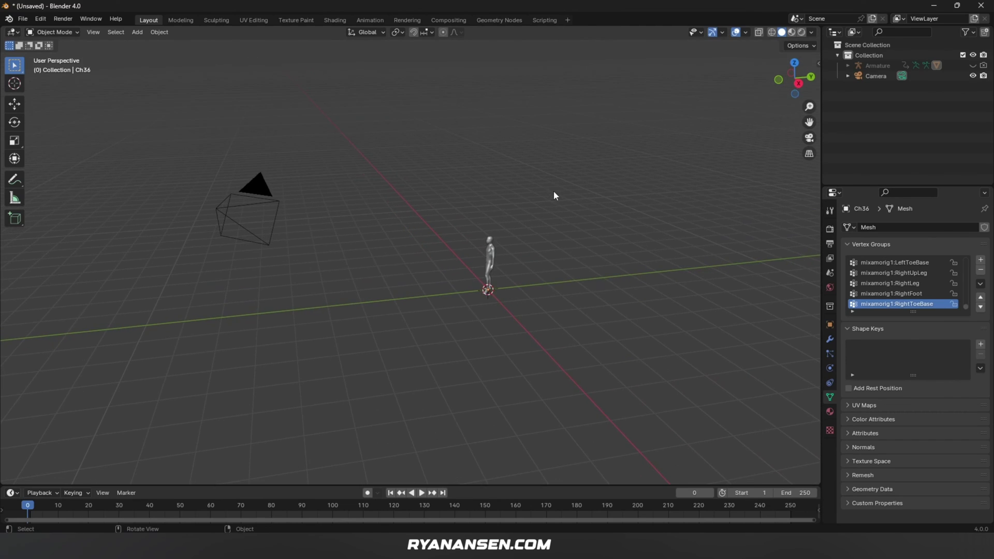
Step: Save the current scene as the startup file
{"action": "left_click", "coordinate": [23, 19]}
{"action": "mouse_move", "coordinate": [71, 212]}
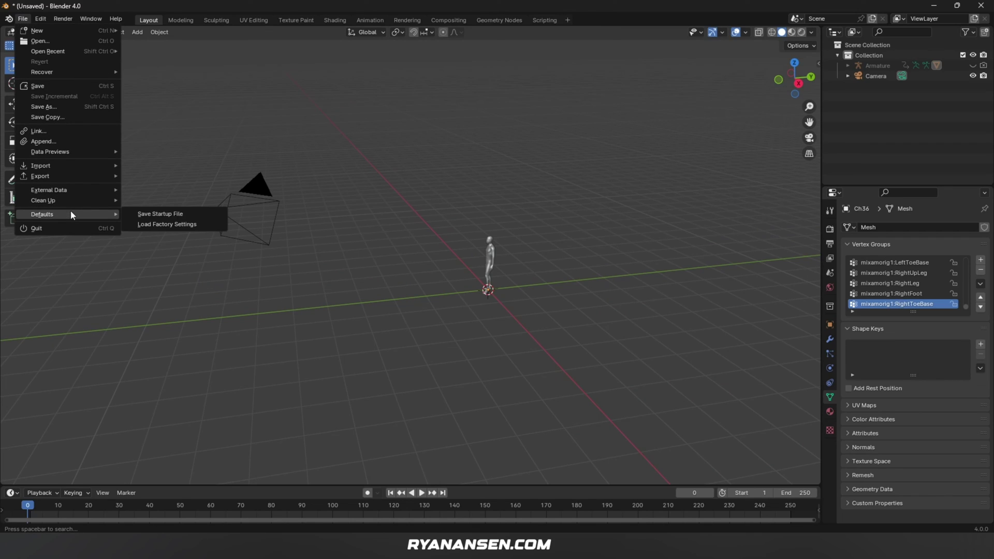
{"action": "left_click", "coordinate": [157, 215]}
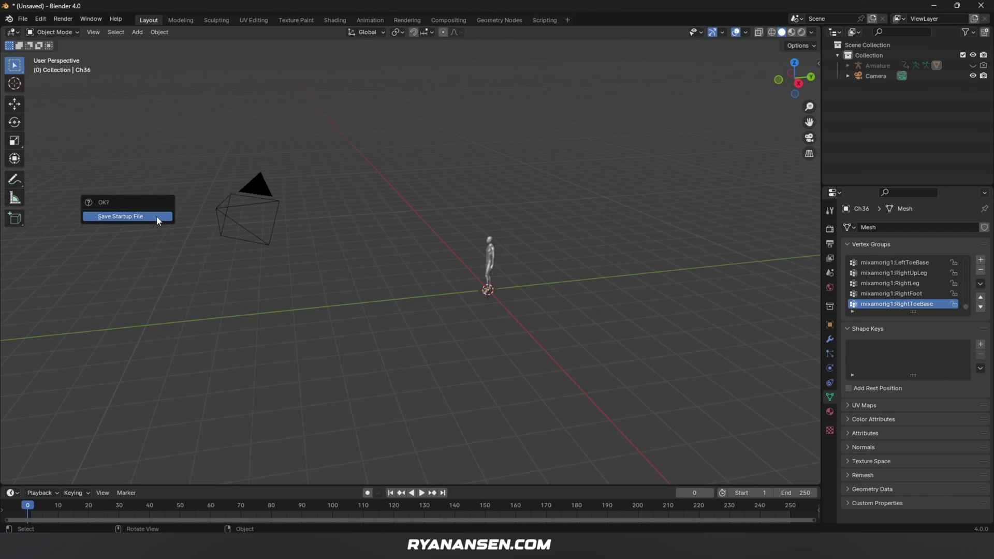
{"action": "left_click", "coordinate": [131, 217]}
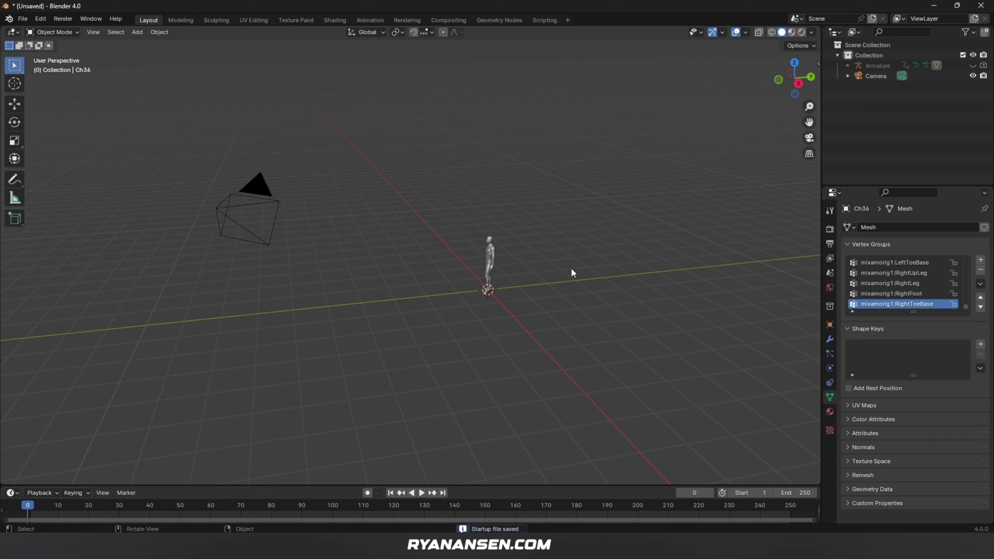
Step: Start a new General file without saving and check its Render properties
{"action": "left_click", "coordinate": [23, 18]}
{"action": "mouse_move", "coordinate": [78, 30]}
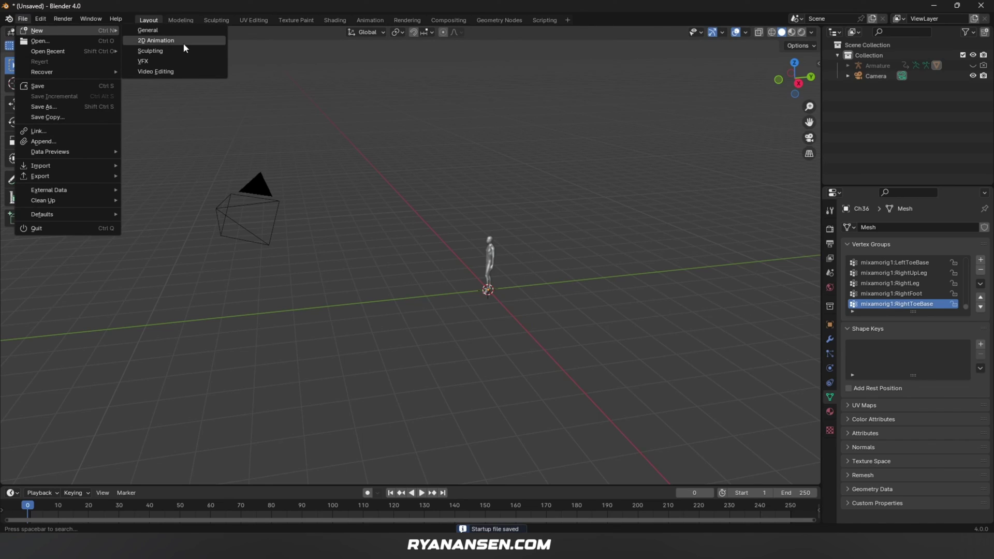
{"action": "left_click", "coordinate": [160, 30]}
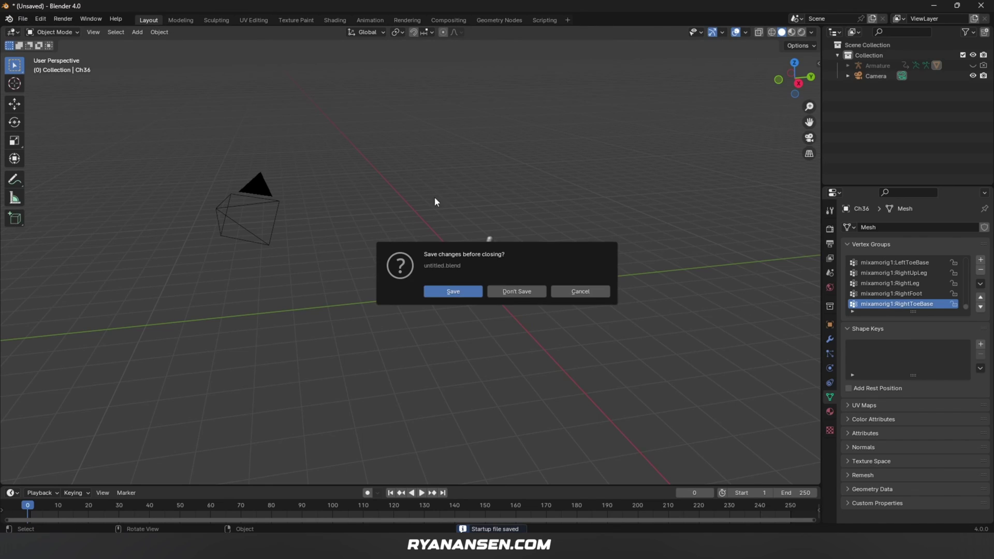
{"action": "left_click", "coordinate": [525, 292]}
{"action": "middle_click_drag", "start_coordinate": [496, 279], "coordinate": [536, 274]}
{"action": "left_click", "coordinate": [830, 228]}
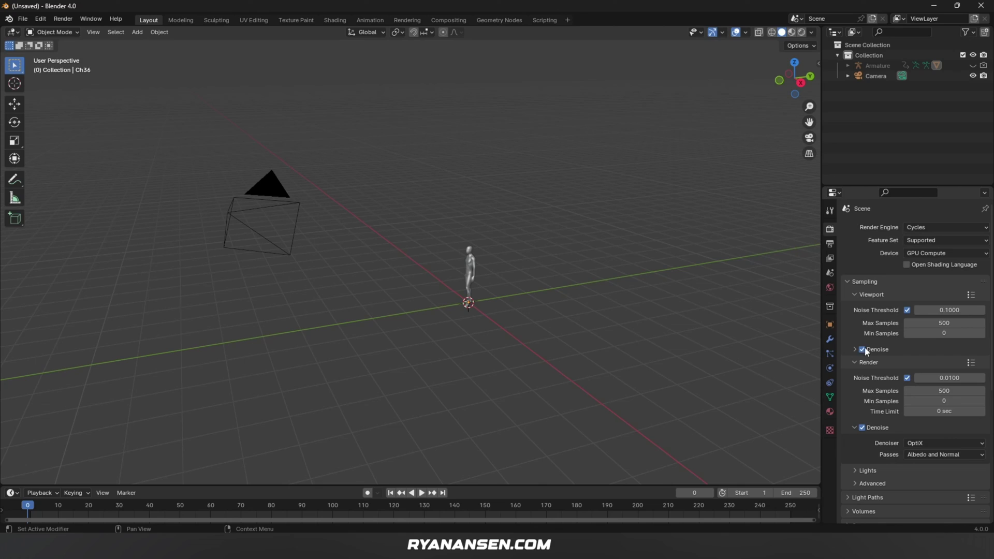
{"action": "mouse_move", "coordinate": [628, 238]}
{"action": "middle_mouse_down"}
{"action": "mouse_move", "coordinate": [539, 252]}
{"action": "mouse_move", "coordinate": [569, 257]}
{"action": "mouse_move", "coordinate": [622, 227]}
{"action": "middle_mouse_up"}
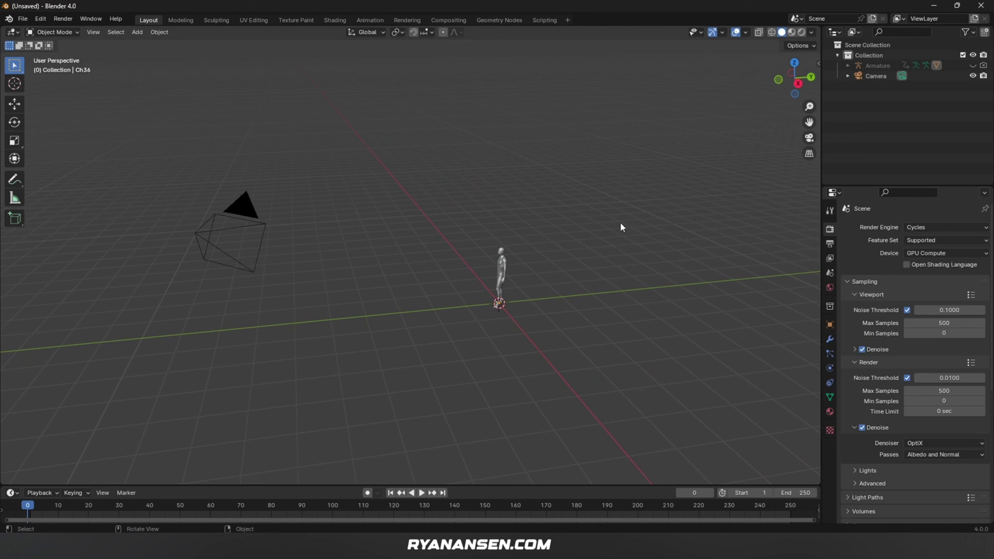